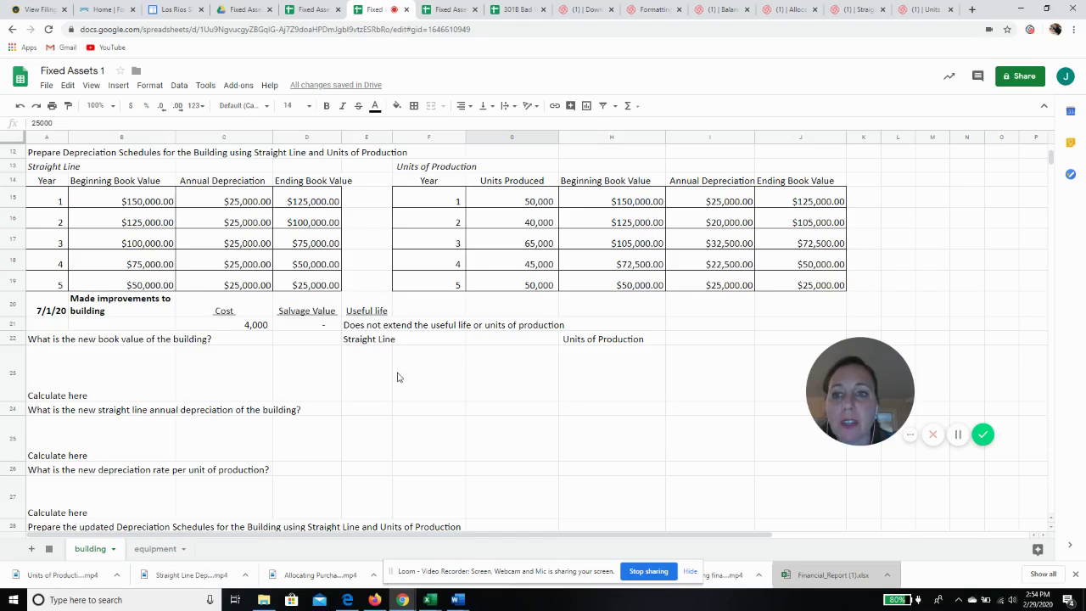
pyautogui.click(122, 315)
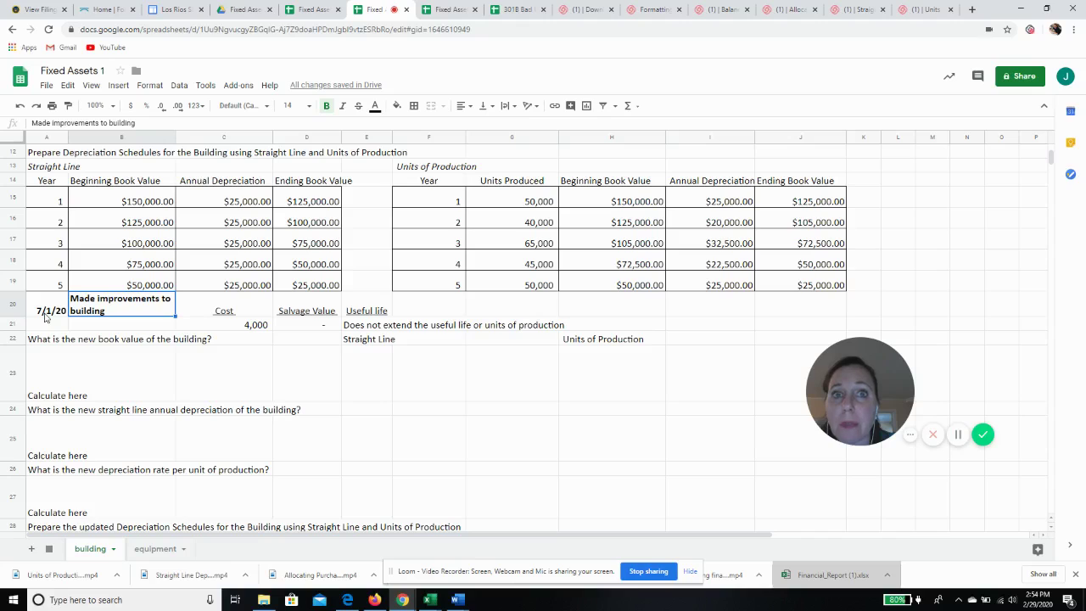
pyautogui.click(255, 331)
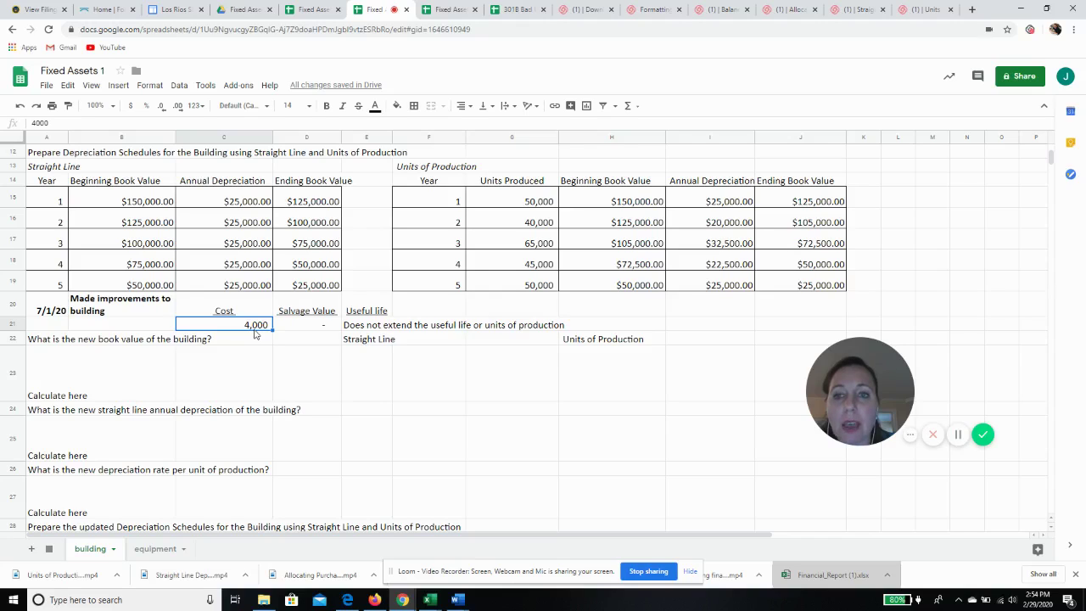
pyautogui.click(305, 328)
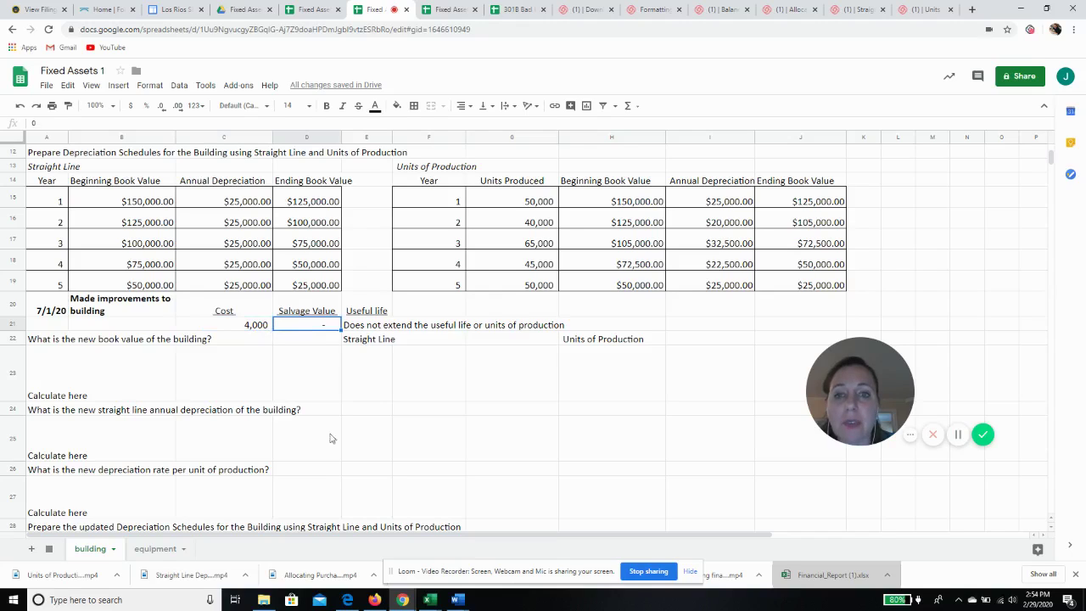
pyautogui.click(365, 326)
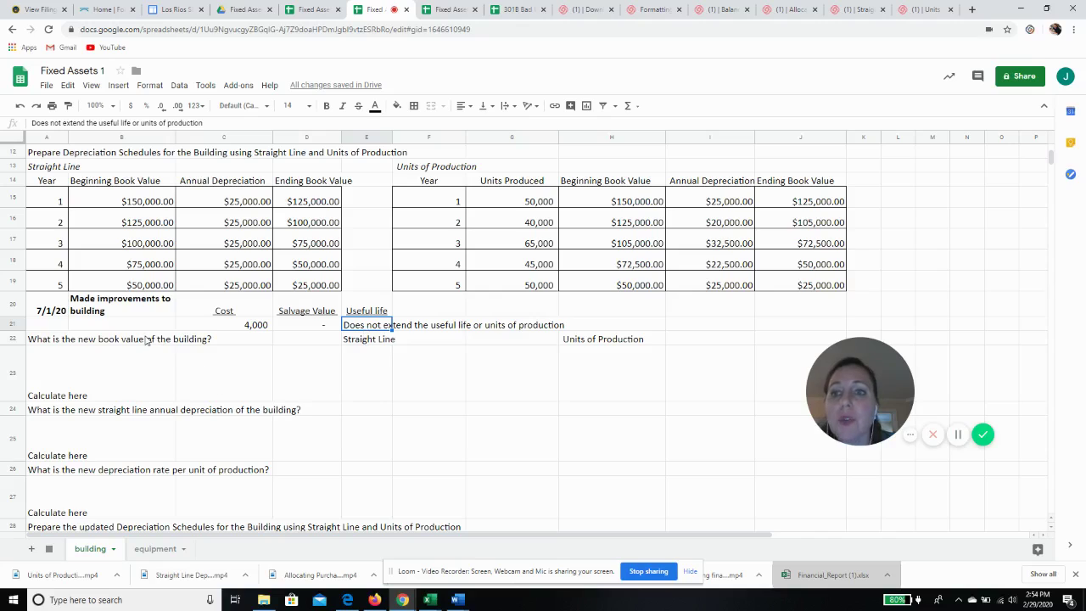
# Step: Calculate the building's new book value in C23 by adding the improvement cost in C21 to the year 2 beginning book value in B16
pyautogui.click(218, 373)
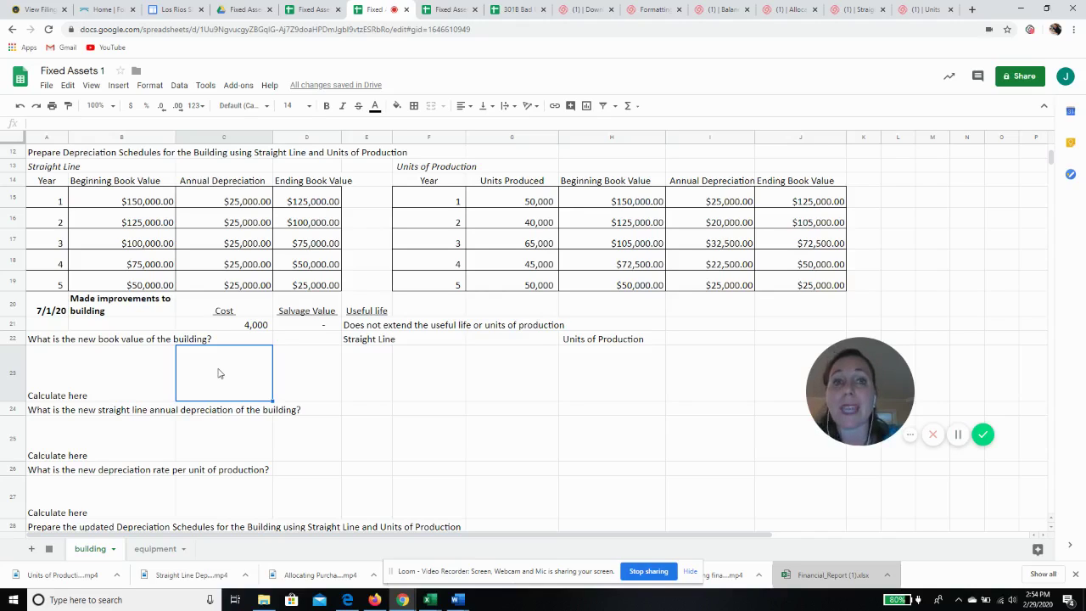
pyautogui.write('+B16+')
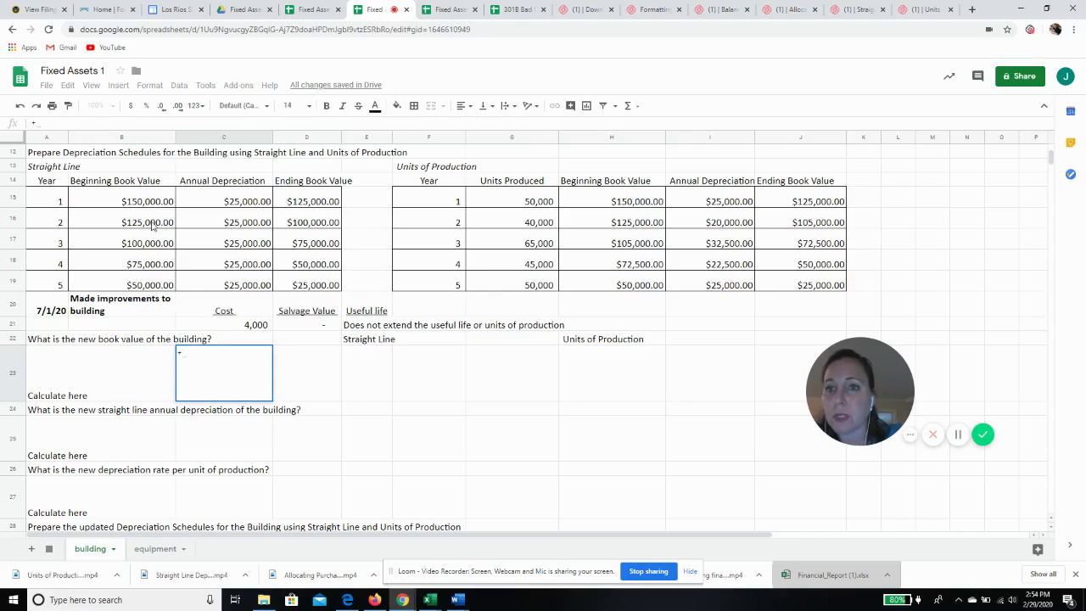
pyautogui.click(153, 225)
pyautogui.write('+')
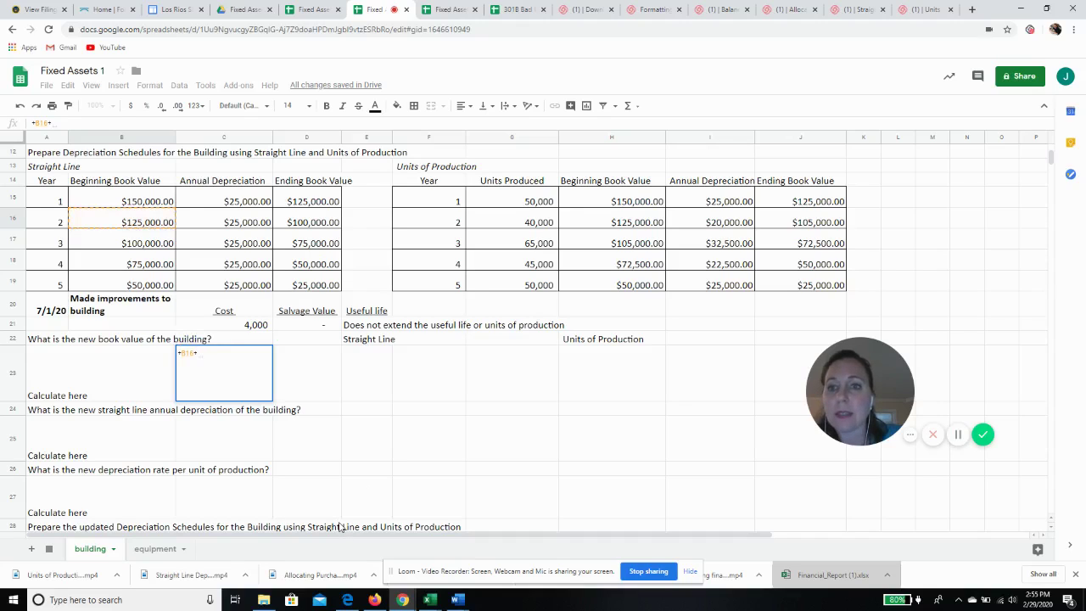
pyautogui.click(255, 326)
pyautogui.press('Return')
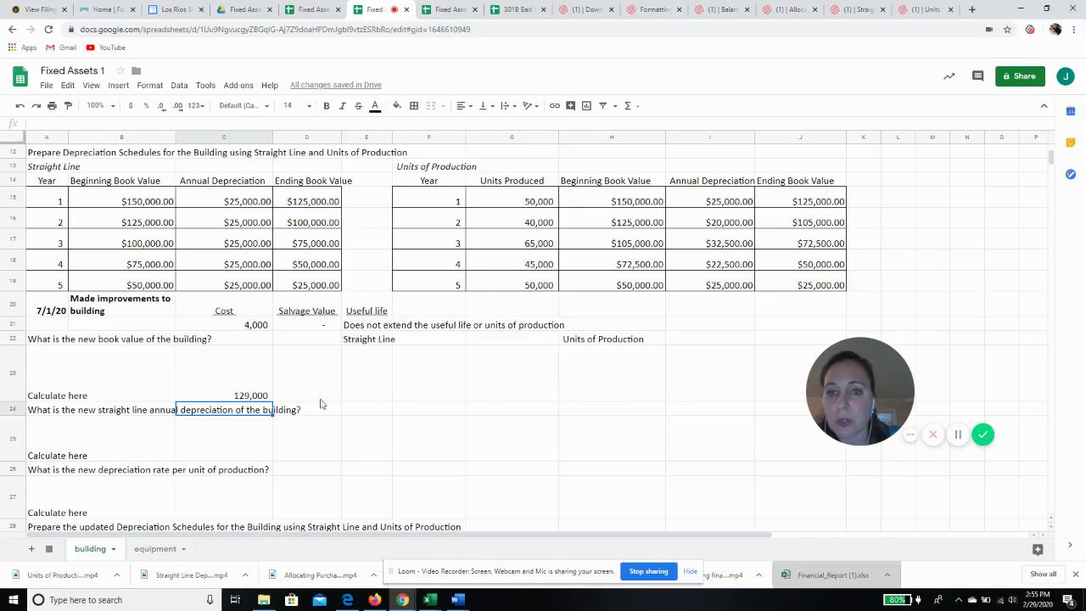
# Step: Enter the new straight-line book value in E23 as the sum of B16 and the improvement cost in C21
pyautogui.click(367, 391)
pyautogui.write('+')
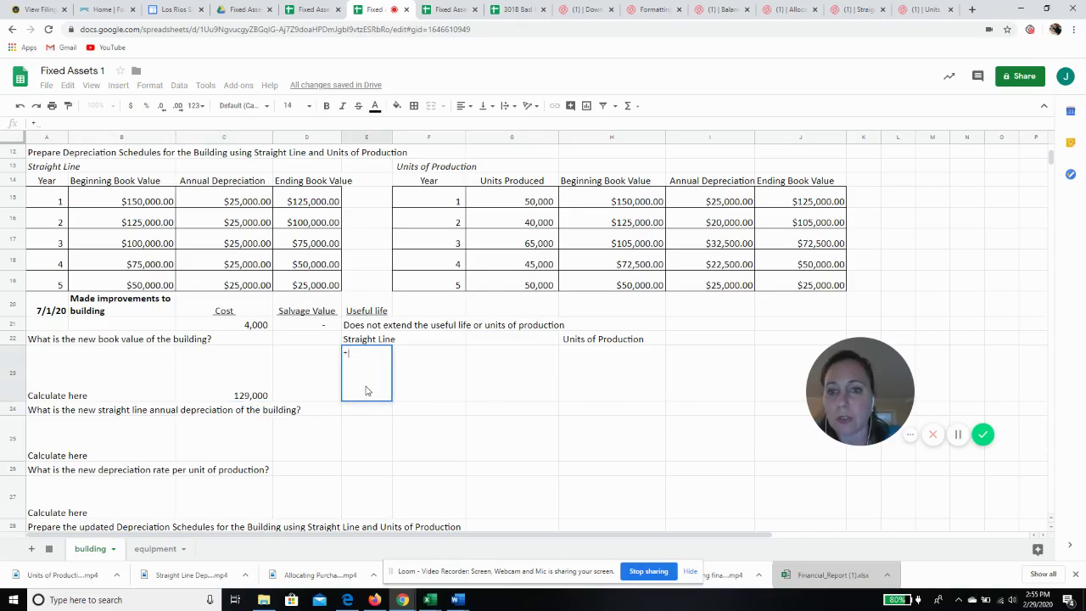
pyautogui.click(167, 225)
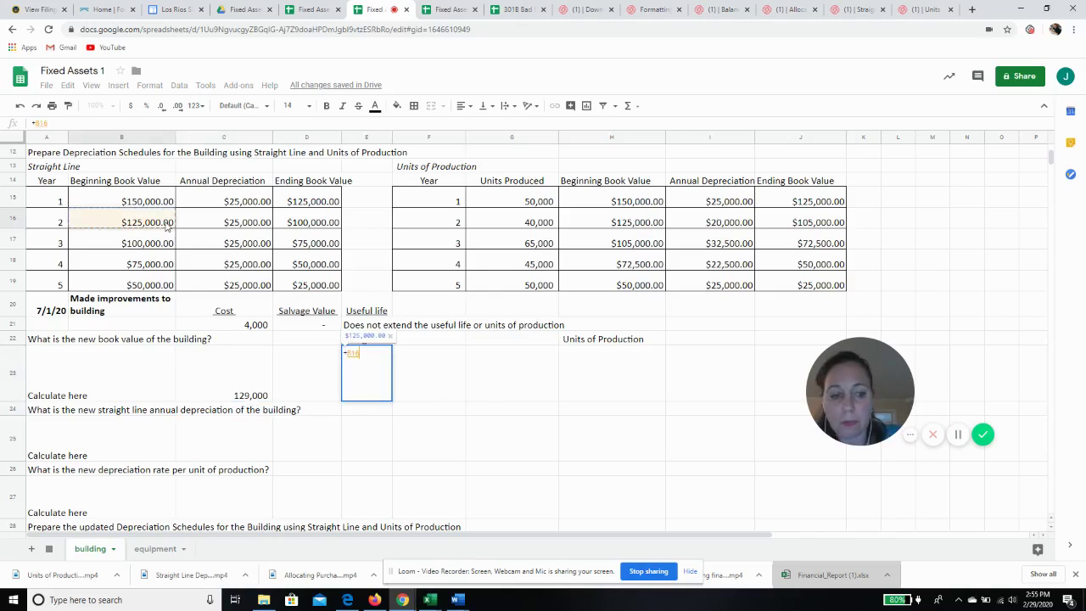
pyautogui.write('+')
pyautogui.click(263, 327)
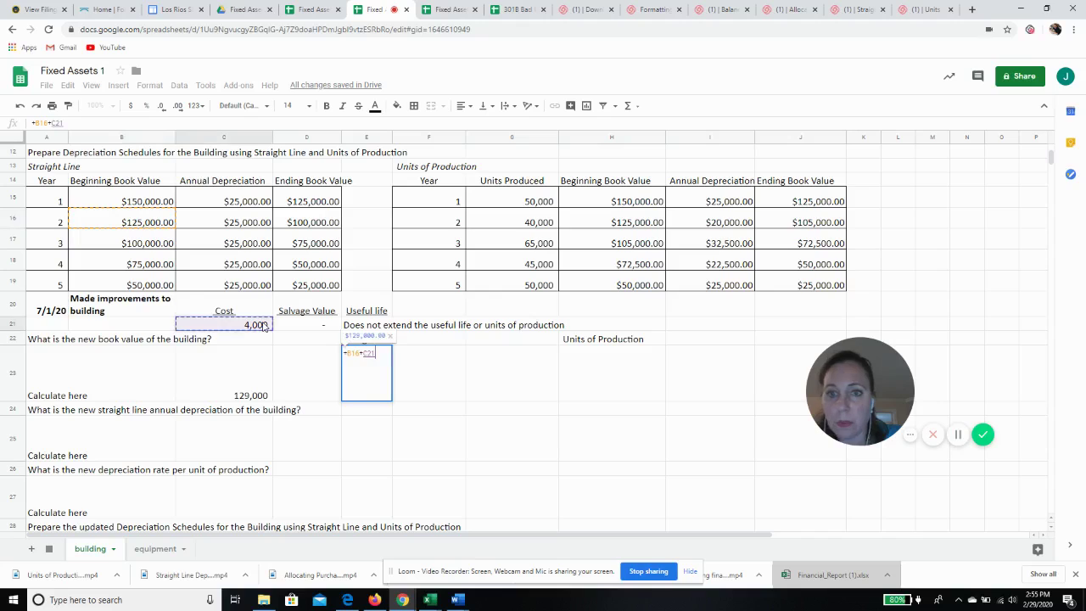
pyautogui.press('Return')
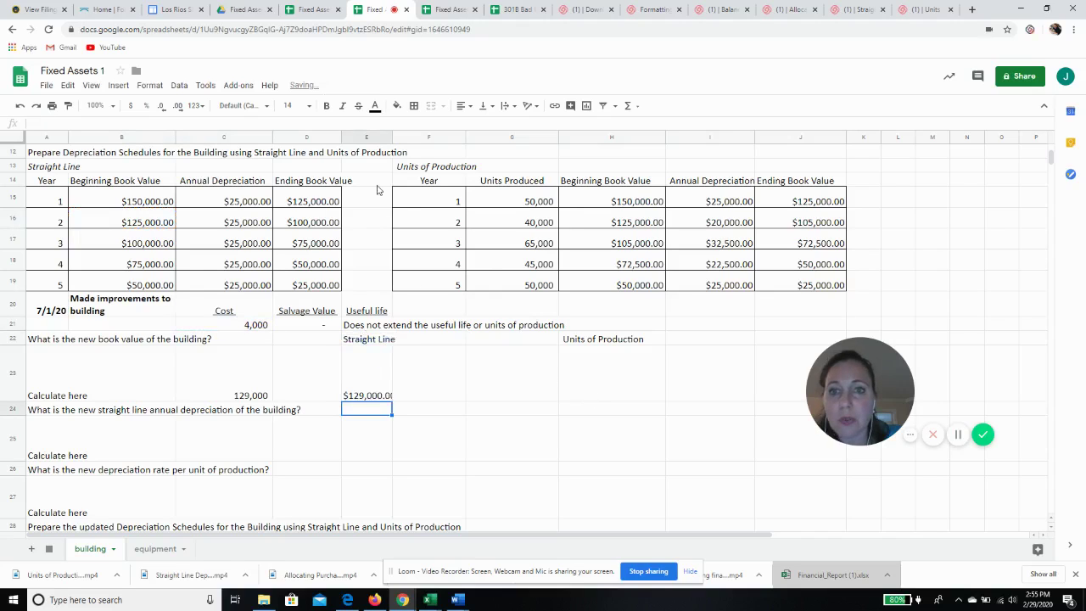
# Step: Enter the new units-of-production book value in H23 as the sum of H16 and the improvement cost in C21
pyautogui.click(607, 373)
pyautogui.write('+')
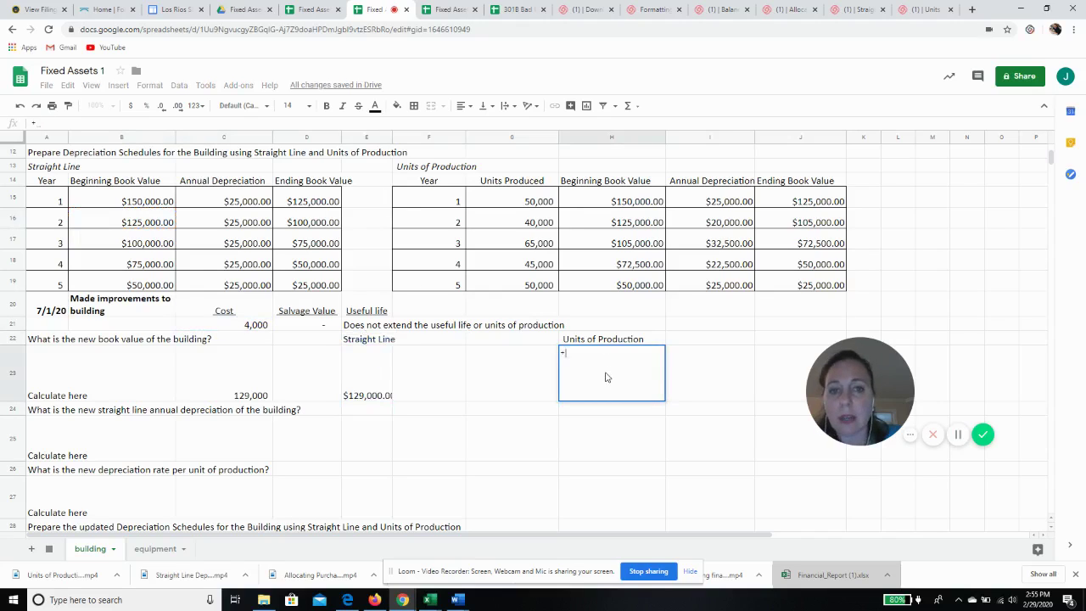
pyautogui.click(656, 222)
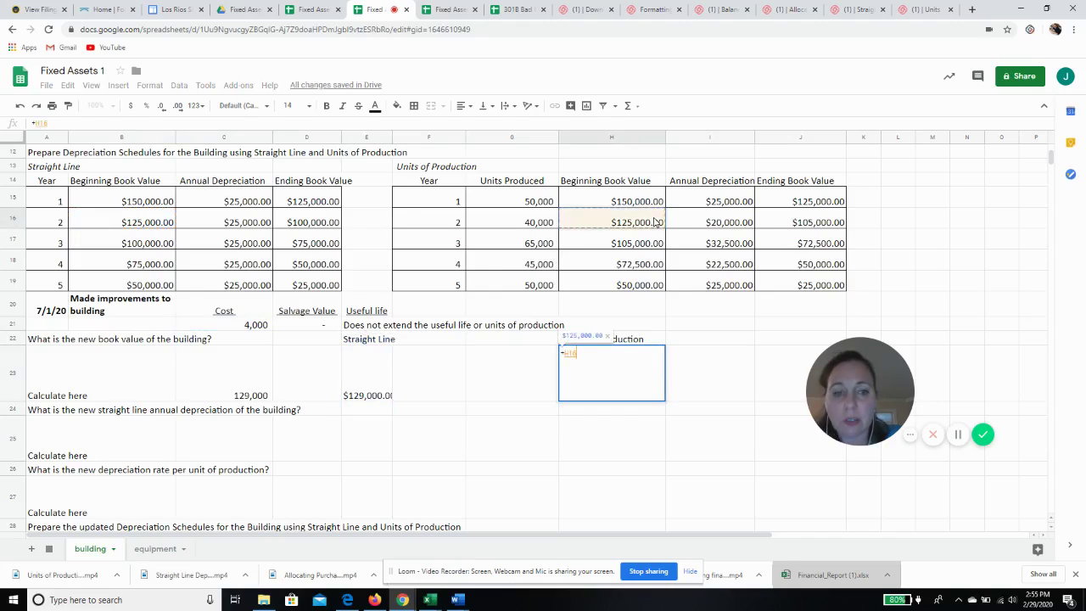
pyautogui.write('+')
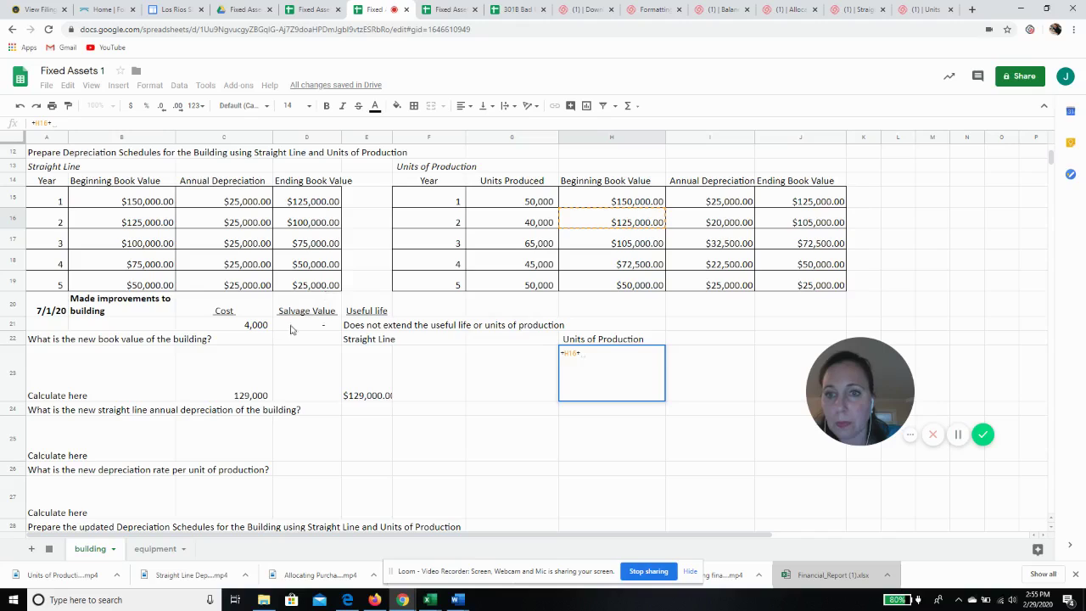
pyautogui.click(254, 326)
pyautogui.press('Return')
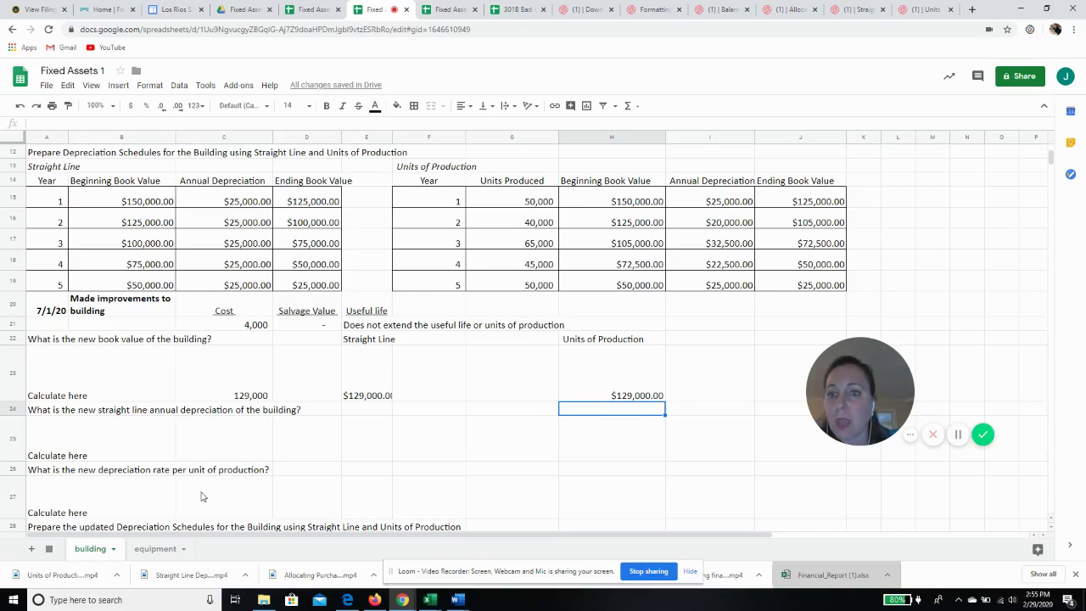
# Step: Calculate the new straight-line annual depreciation in E25 with the formula (E23-25000)/4
pyautogui.click(361, 453)
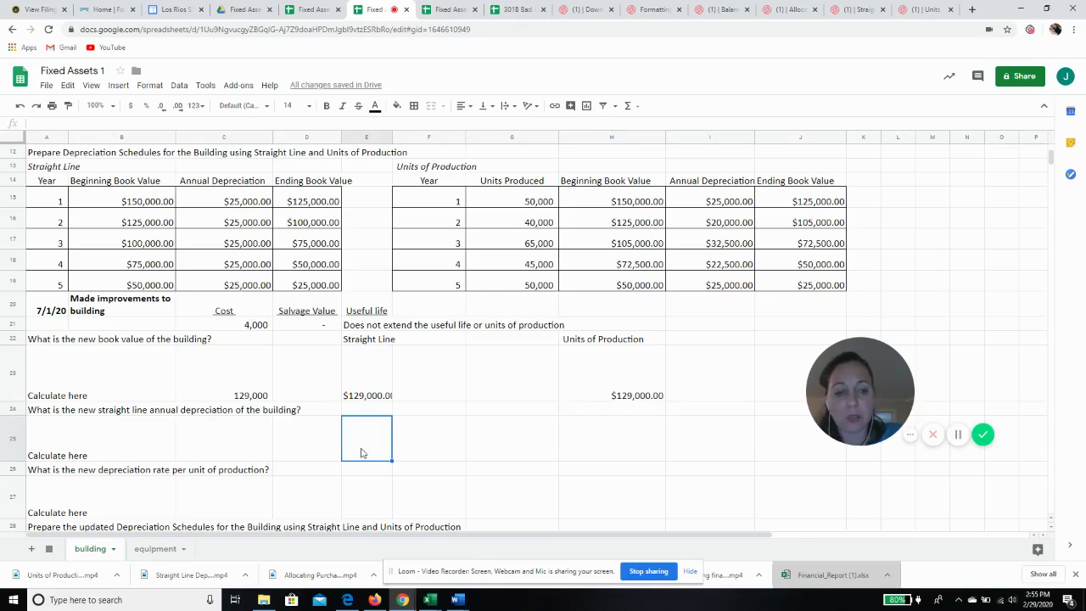
pyautogui.write('=')
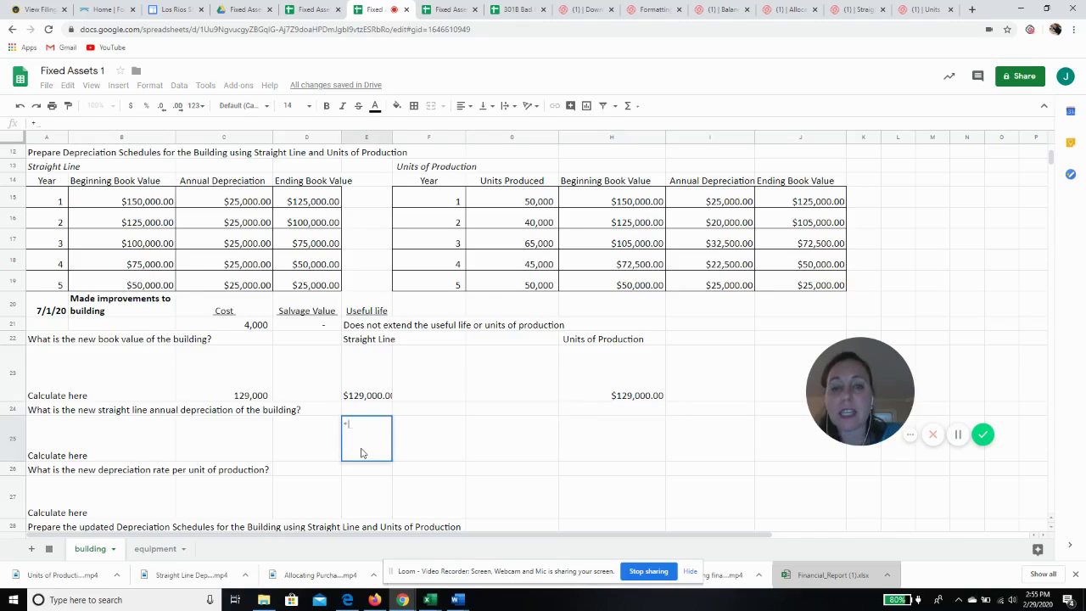
pyautogui.click(369, 401)
pyautogui.write('-25000')
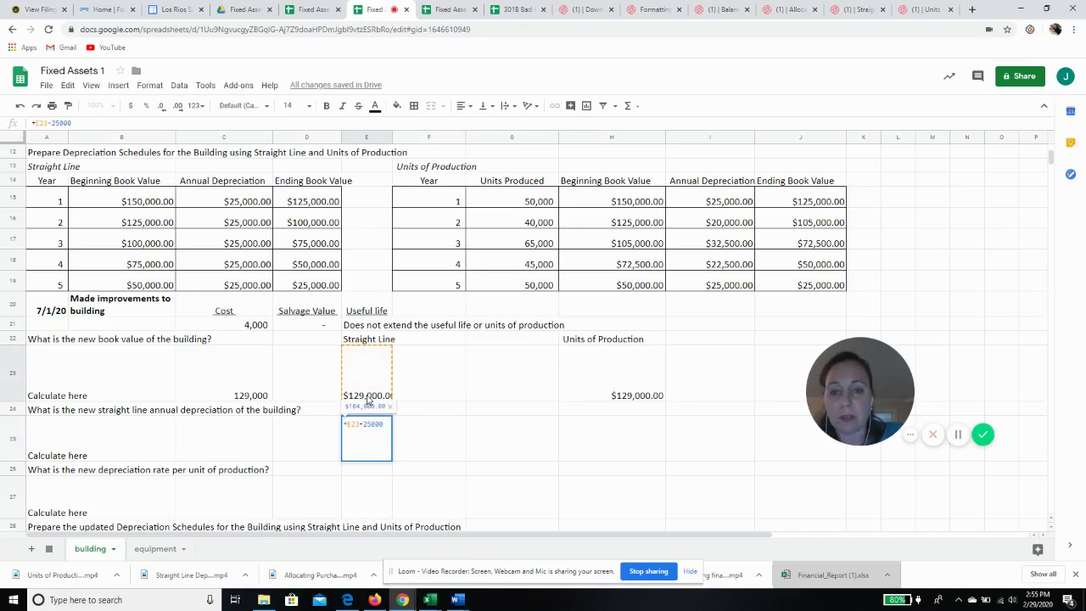
pyautogui.write(')')
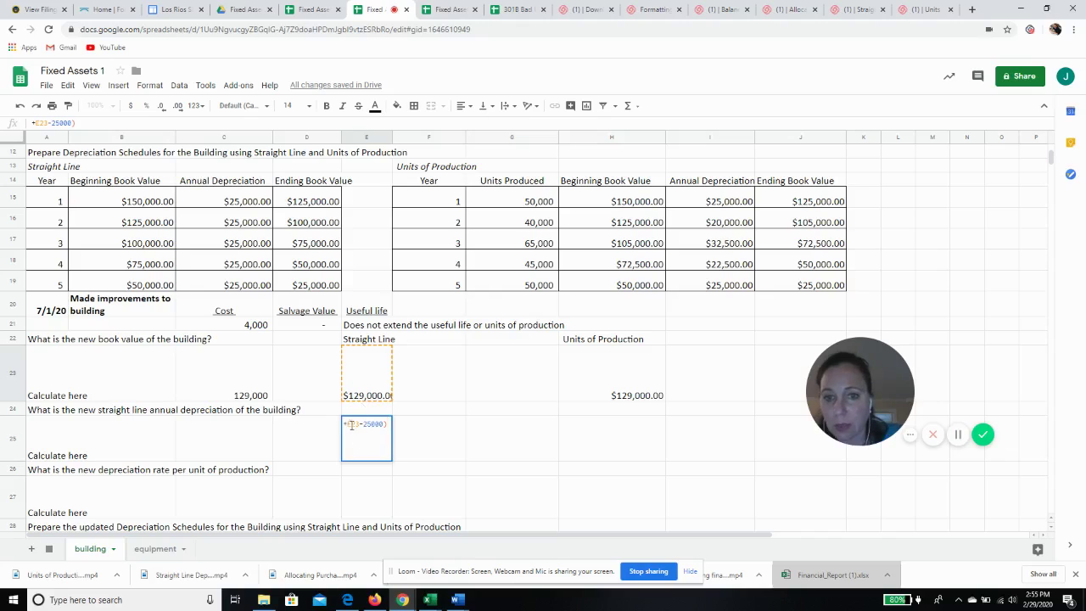
pyautogui.click(346, 424)
pyautogui.write('(')
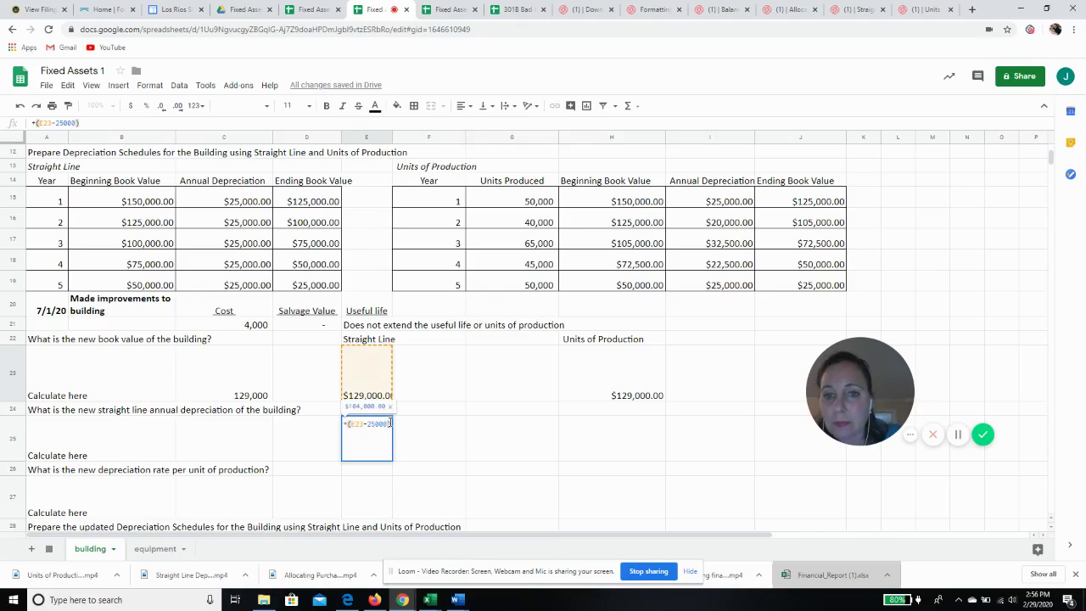
pyautogui.write('/')
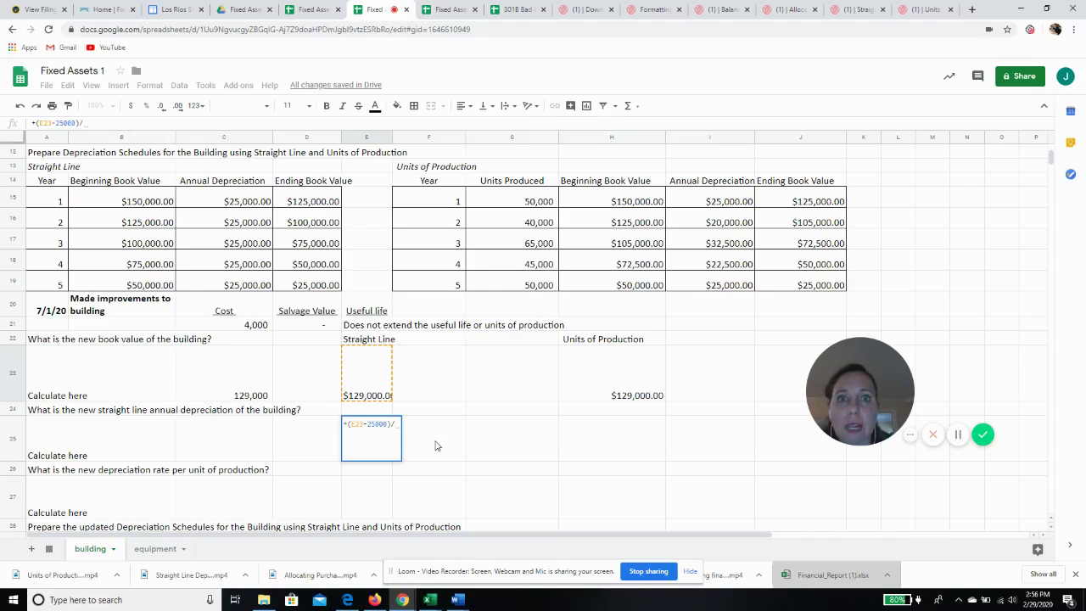
pyautogui.write('4')
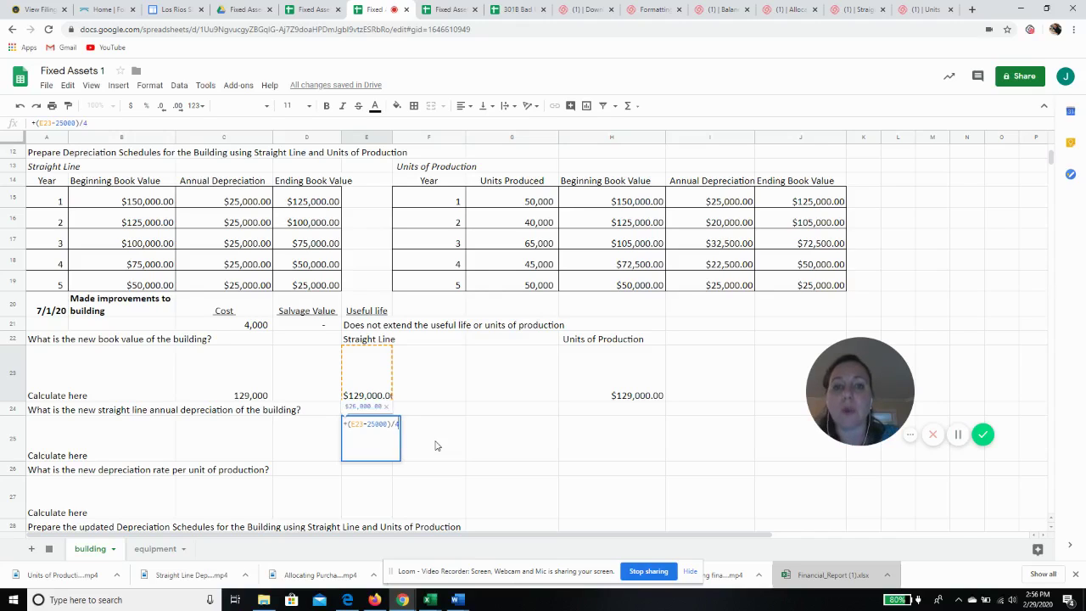
pyautogui.press('Return')
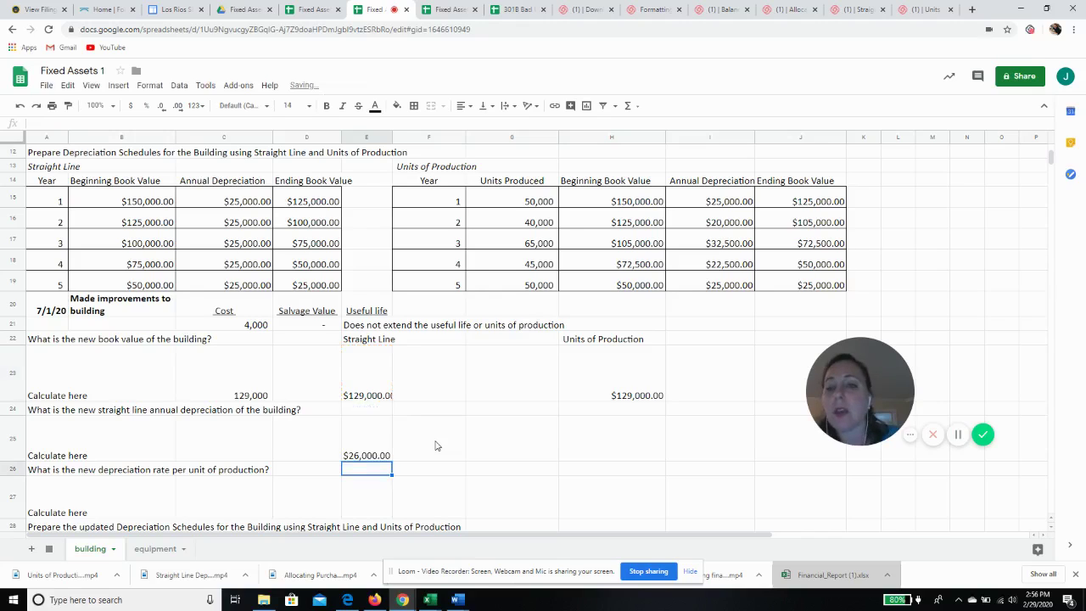
pyautogui.click(258, 328)
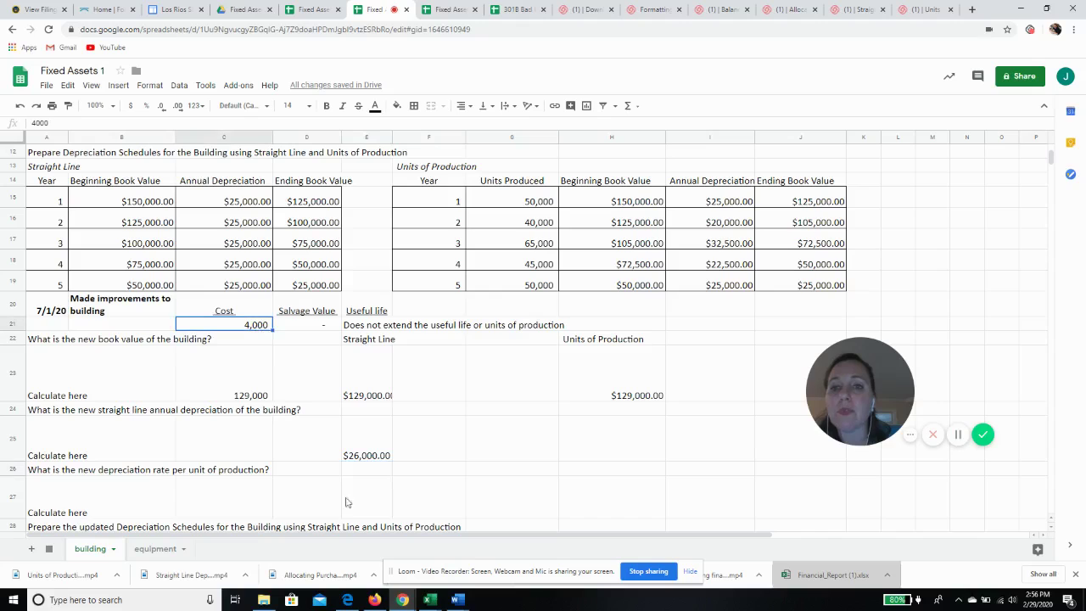
pyautogui.click(369, 455)
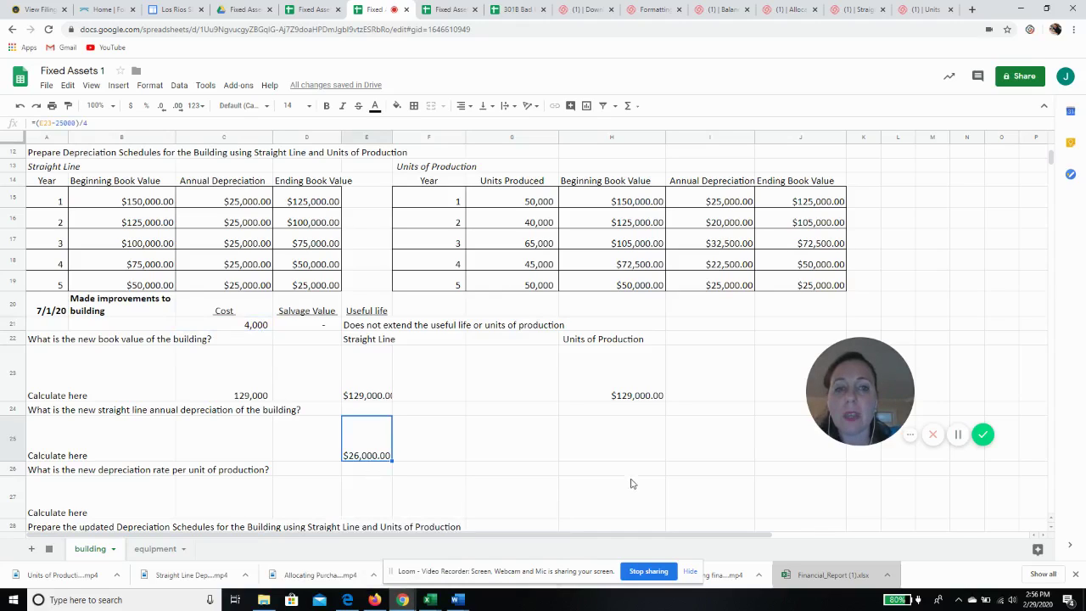
# Step: Calculate the new depreciation rate per unit of production in H25 with the formula (H23-25000)/200000
pyautogui.click(621, 452)
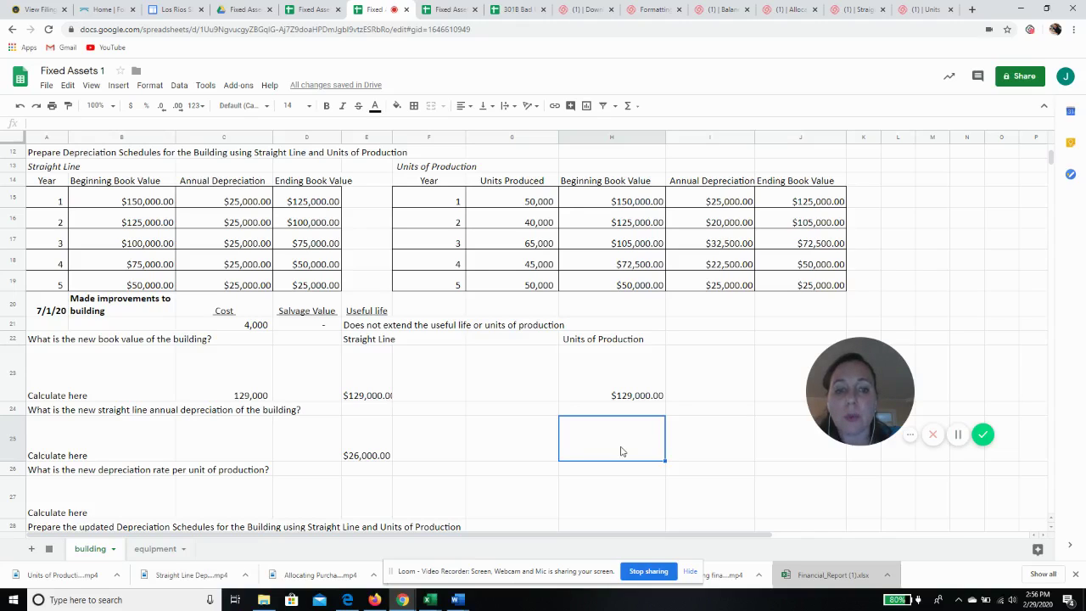
pyautogui.write('=')
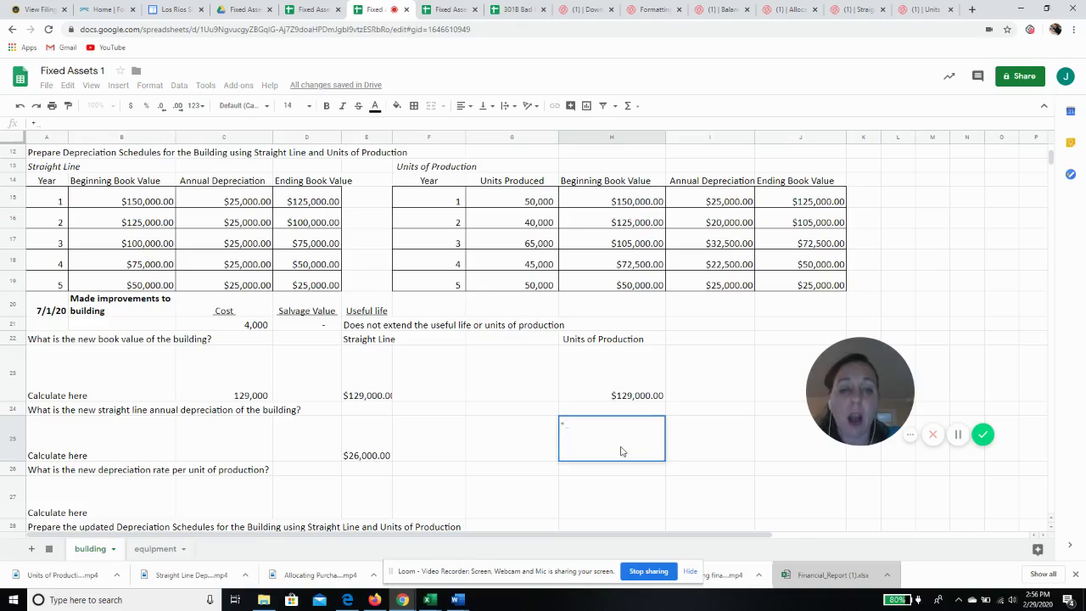
pyautogui.write('(')
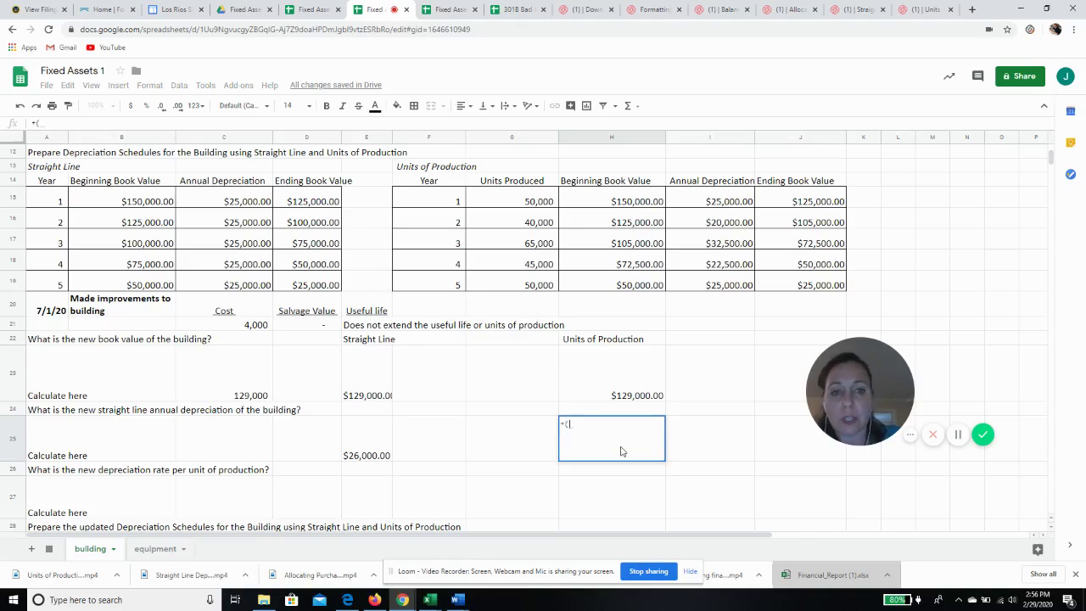
pyautogui.click(628, 400)
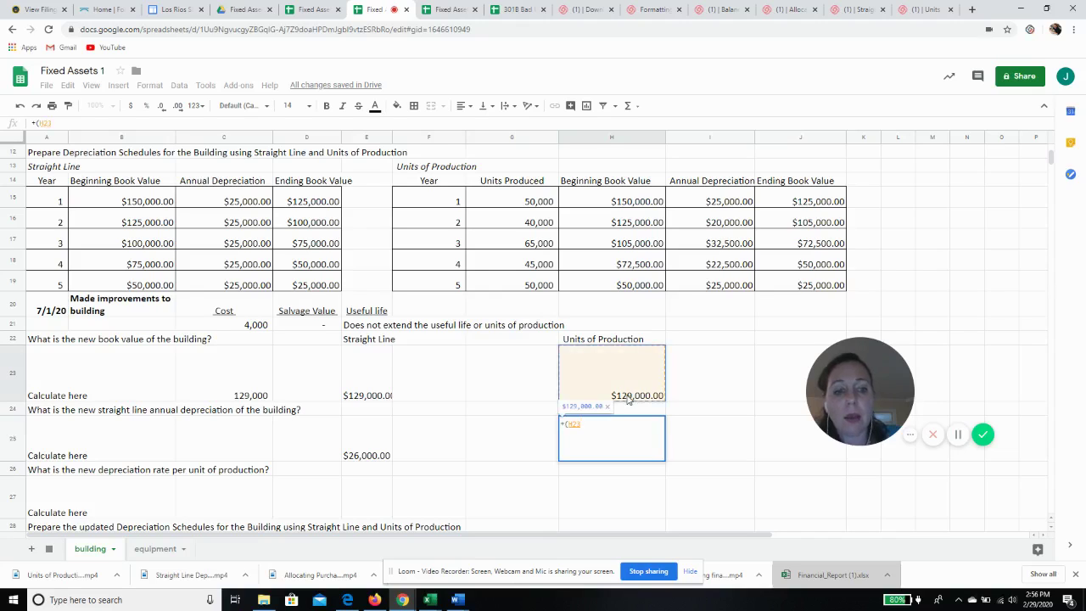
pyautogui.write('-250')
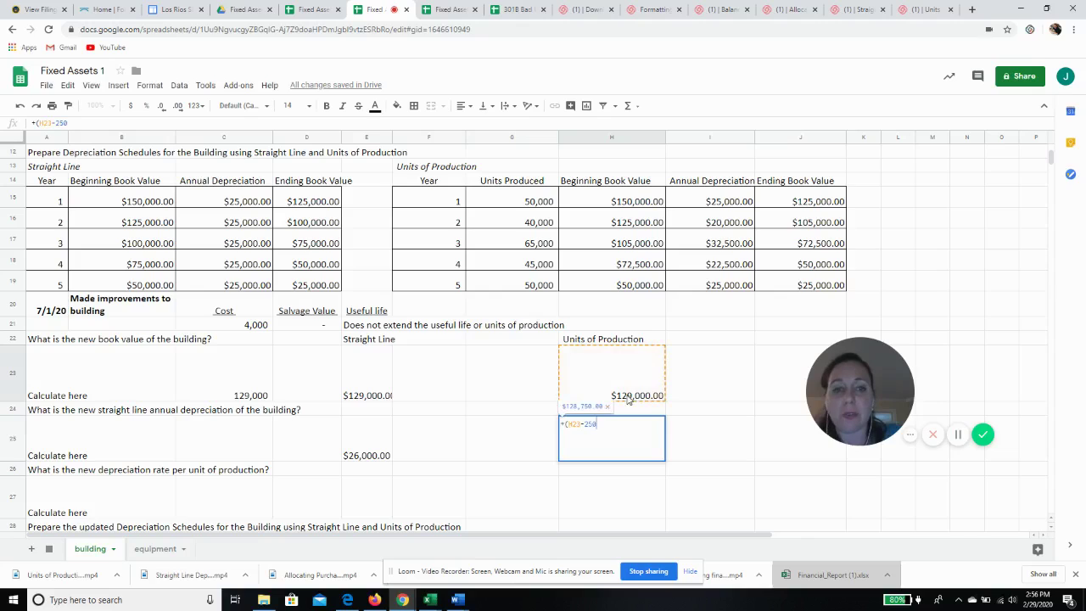
pyautogui.write('00)/')
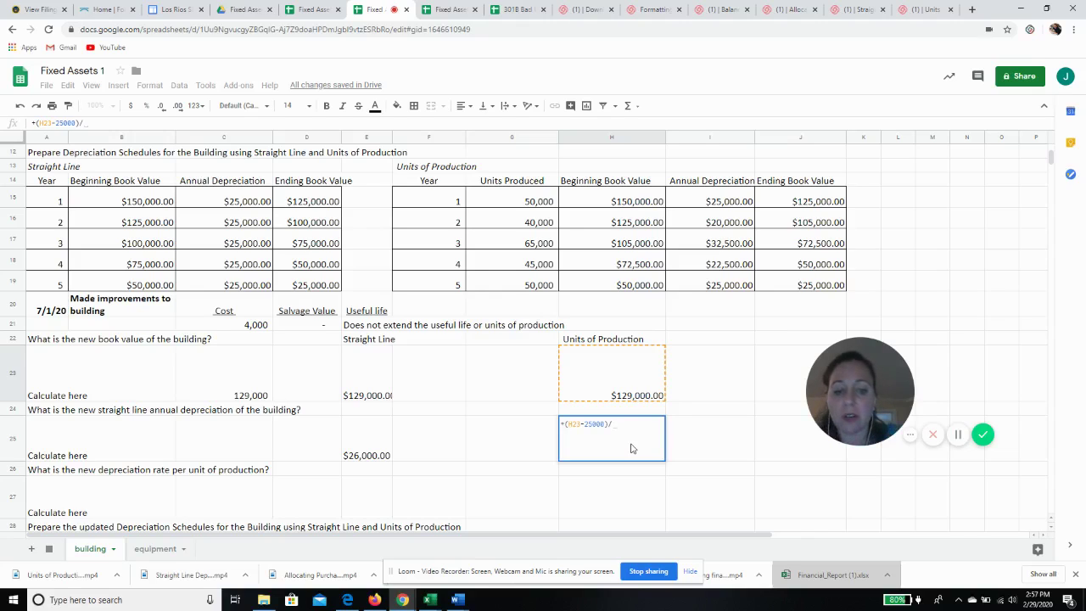
pyautogui.write('200000')
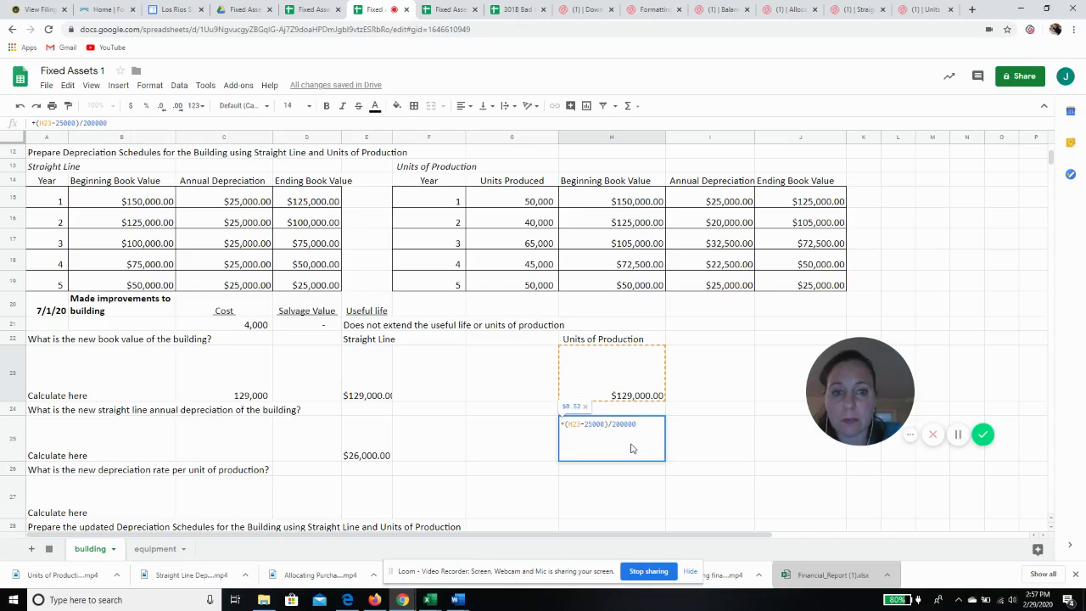
pyautogui.press('Return')
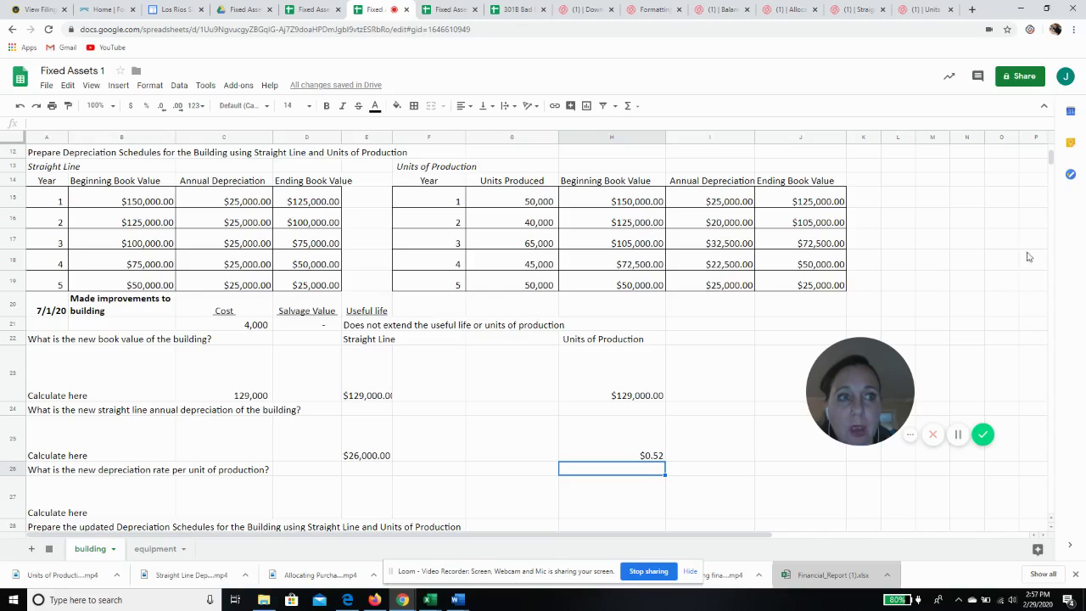
pyautogui.moveTo(1053, 160); pyautogui.dragTo(1053, 164)
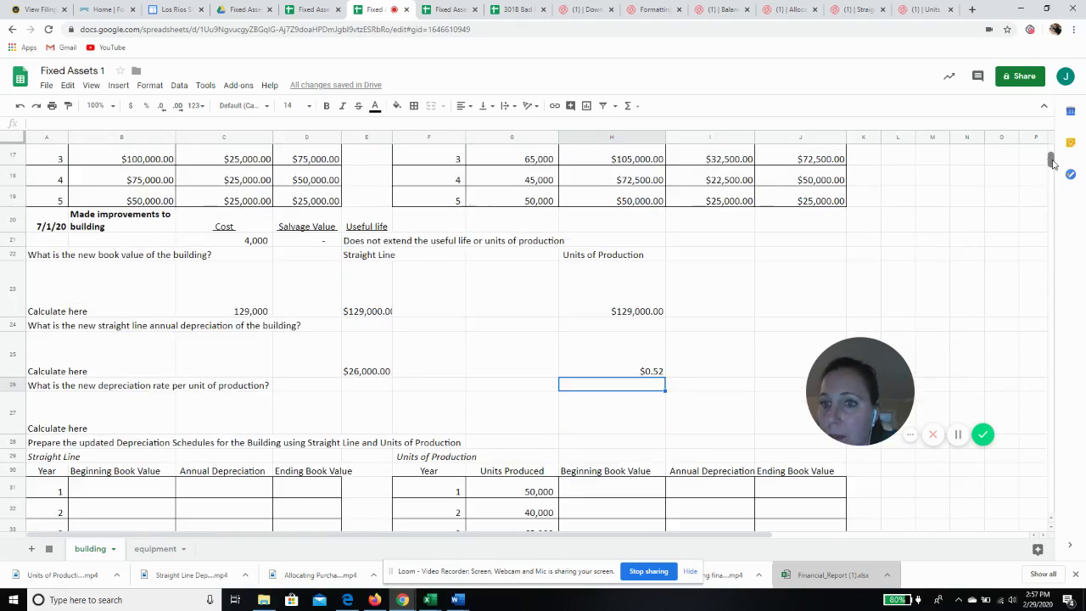
# Step: Copy the year 1 straight-line figures in B15:D15 from the original depreciation schedule
pyautogui.moveTo(1053, 163); pyautogui.dragTo(1053, 161)
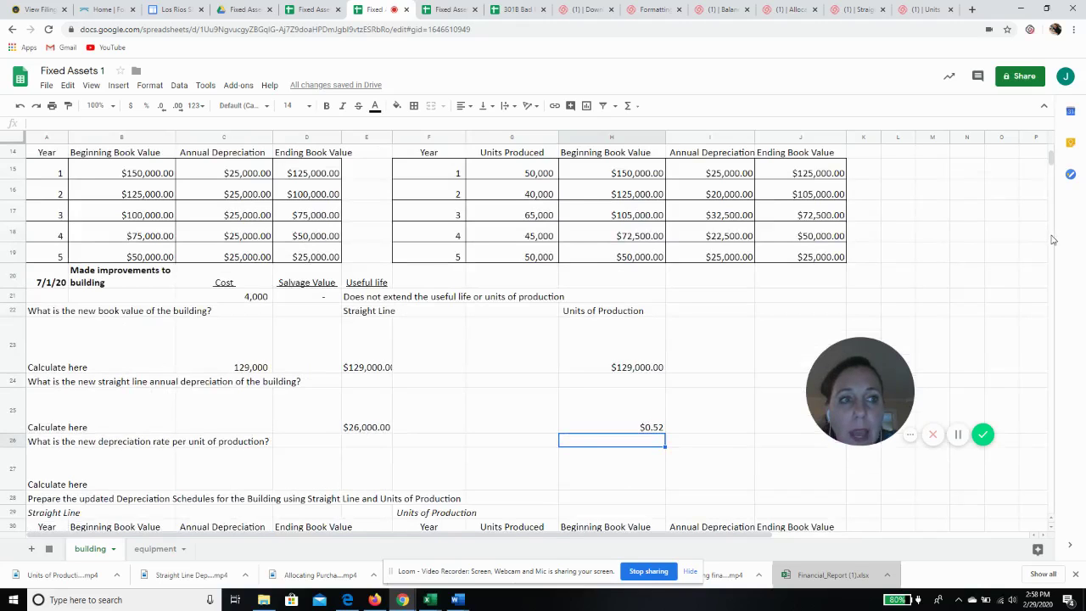
pyautogui.scroll(-5, 1052, 240)
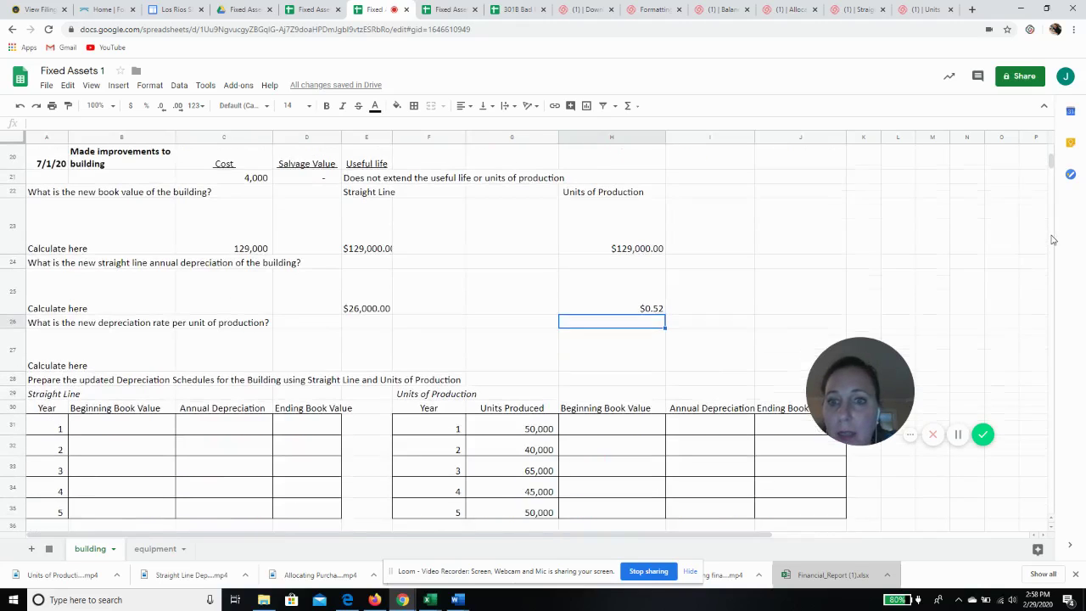
pyautogui.scroll(-3, 1052, 240)
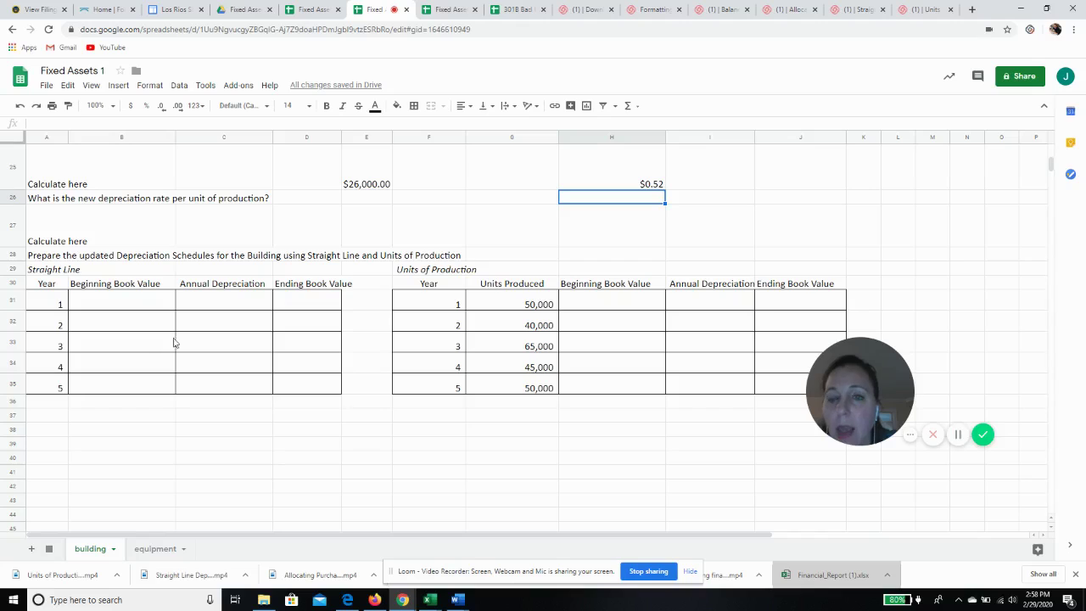
pyautogui.click(132, 307)
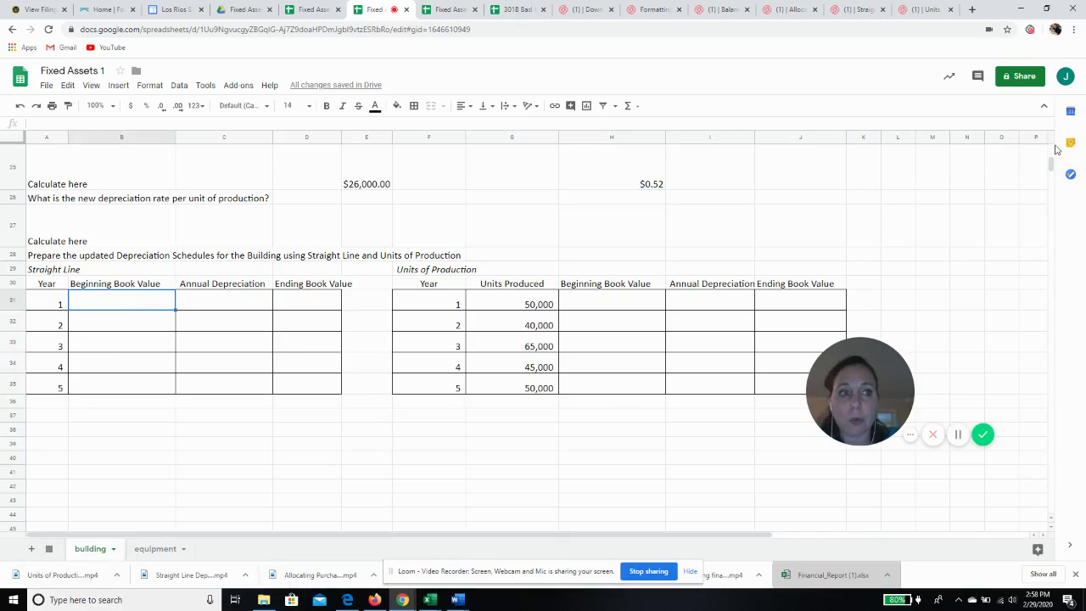
pyautogui.scroll(2, 1053, 151)
pyautogui.scroll(10, 1054, 150)
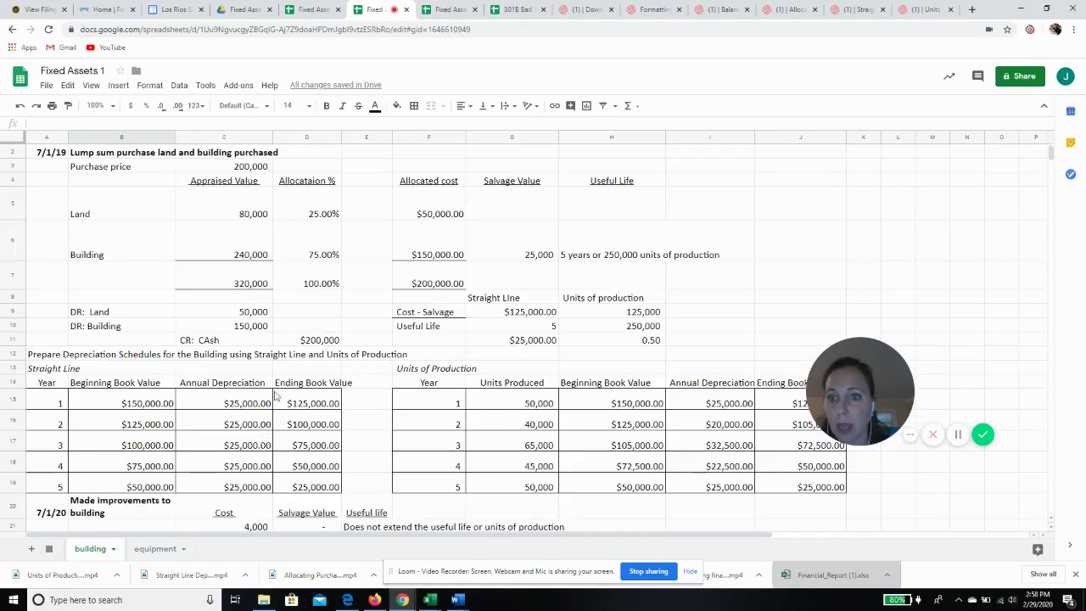
pyautogui.moveTo(162, 406); pyautogui.dragTo(299, 405)
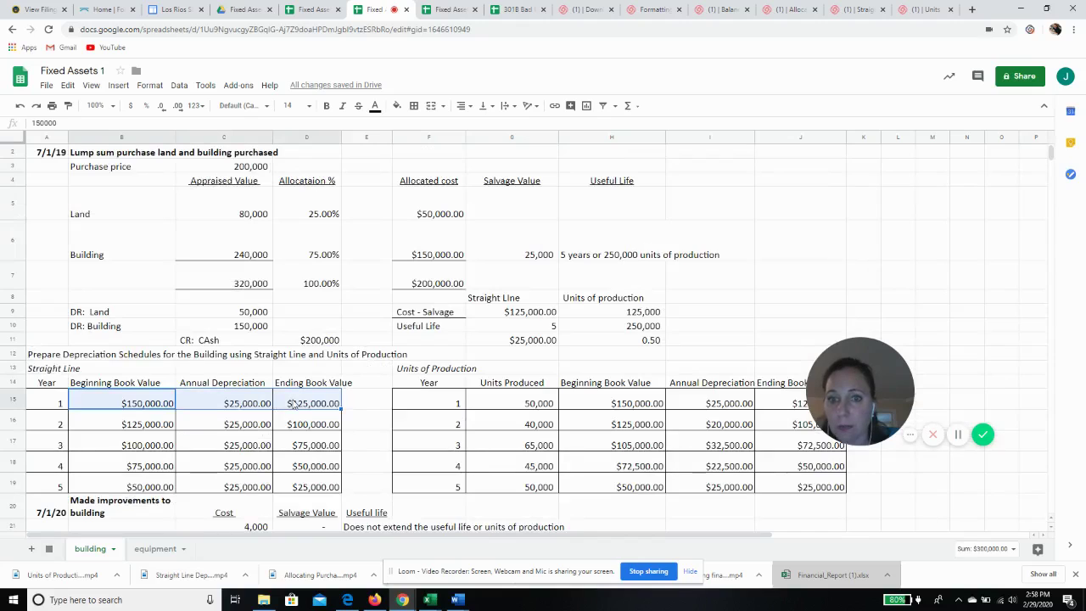
pyautogui.rightClick(298, 405)
pyautogui.click(331, 203)
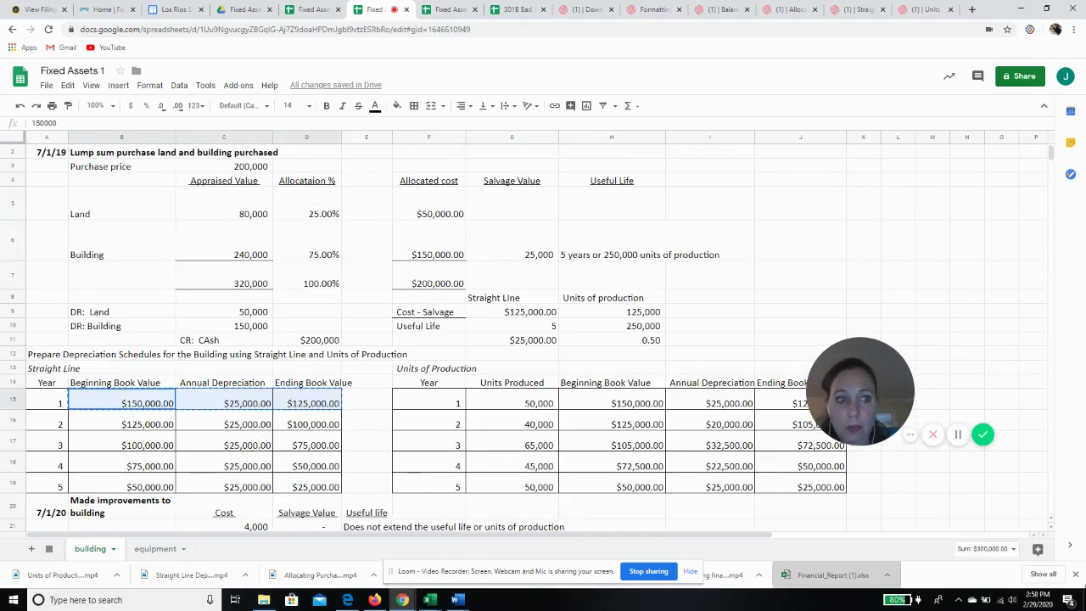
# Step: Paste the copied year 1 figures into the updated Straight Line schedule, starting at B31
pyautogui.scroll(-1, 1050, 500)
pyautogui.scroll(-20, 1050, 500)
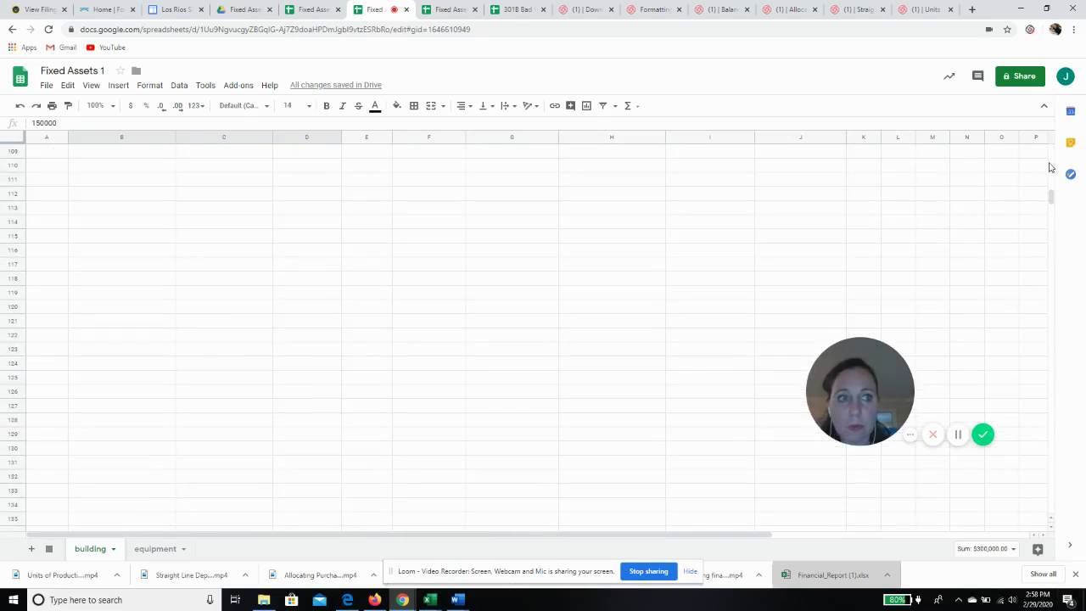
pyautogui.scroll(1, 1055, 166)
pyautogui.scroll(2, 1054, 165)
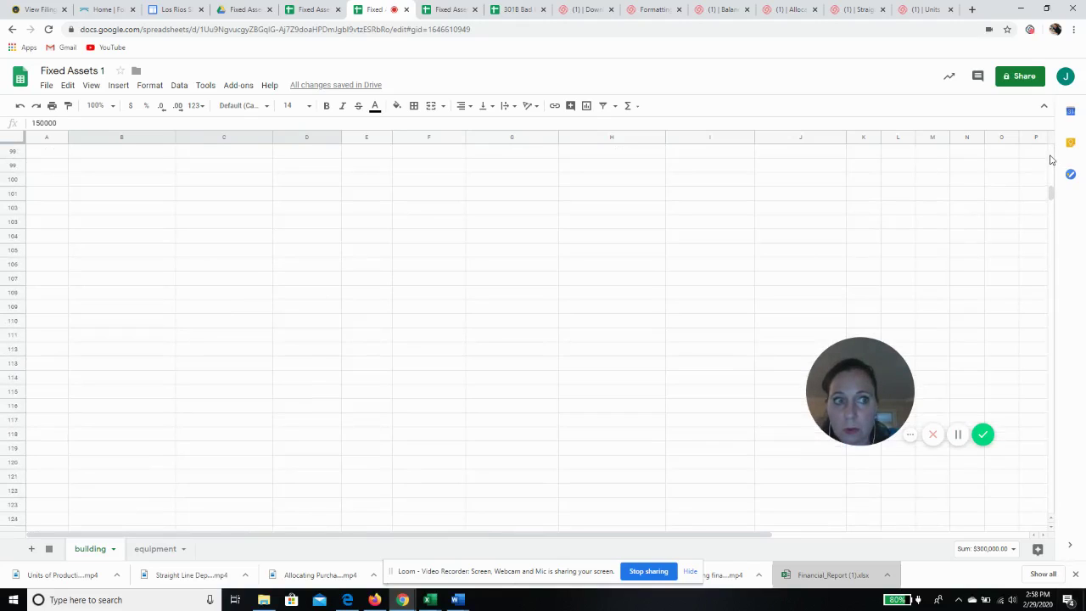
pyautogui.moveTo(1054, 193); pyautogui.dragTo(1053, 167)
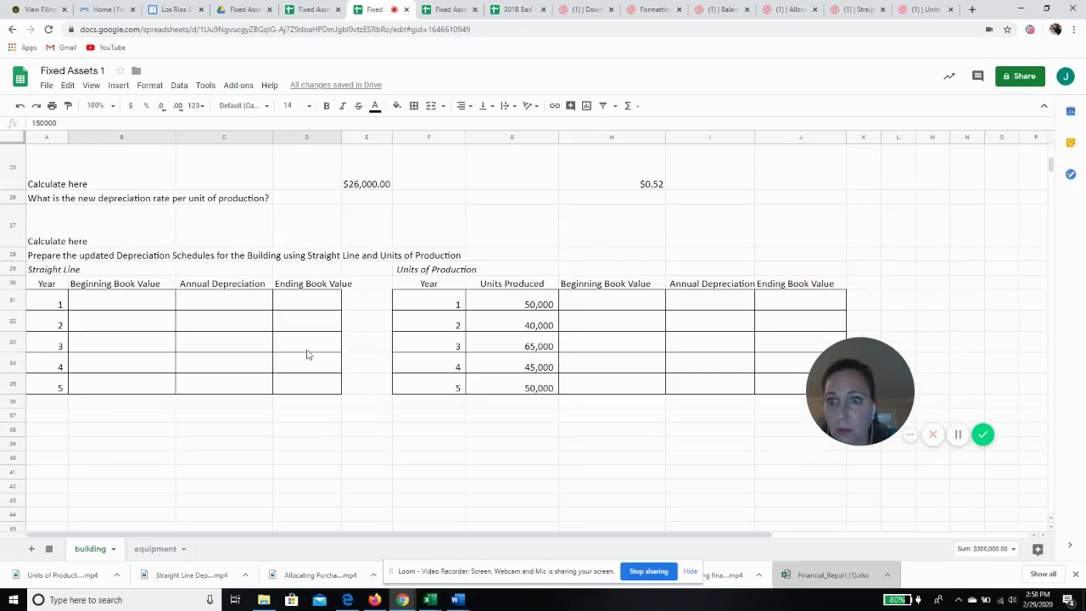
pyautogui.click(150, 305)
pyautogui.rightClick(151, 306)
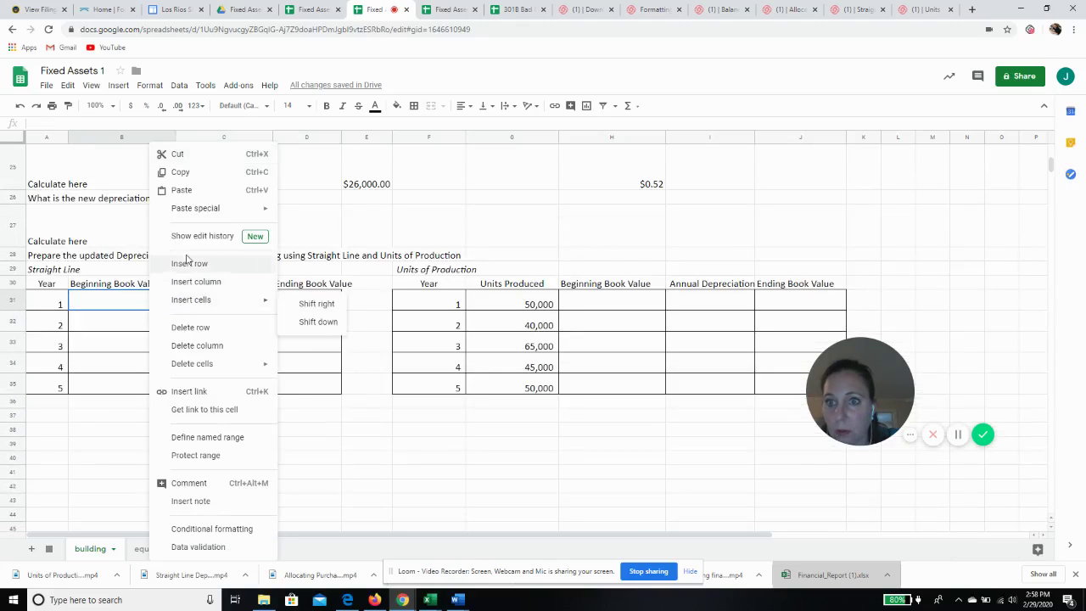
pyautogui.click(187, 190)
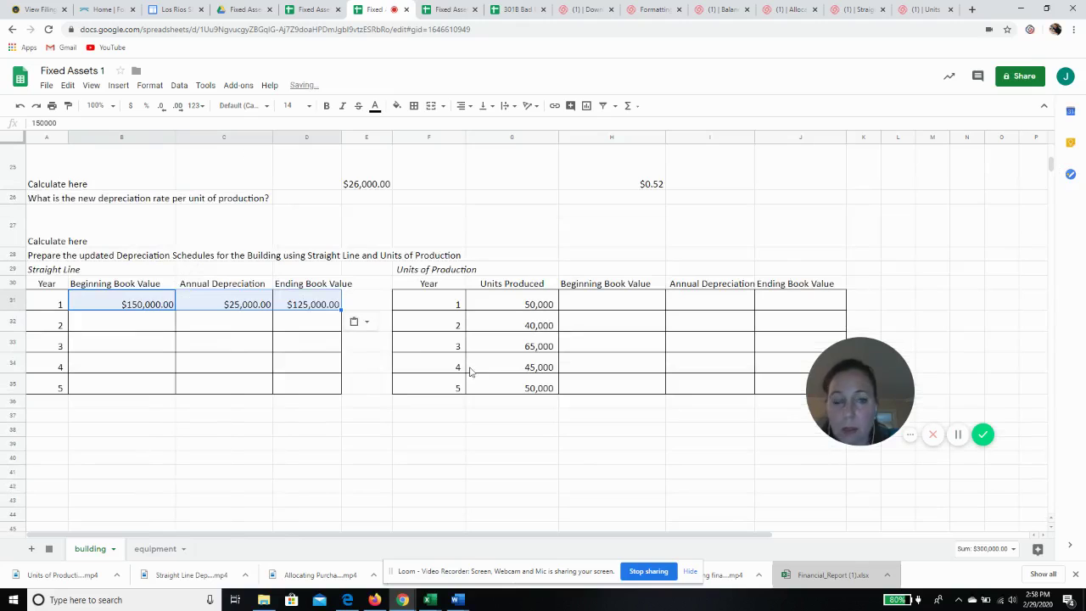
# Step: Copy the year 1 units-of-production figures in H15:J15 and paste them into the updated schedule starting at H31
pyautogui.moveTo(1053, 170); pyautogui.dragTo(1052, 151)
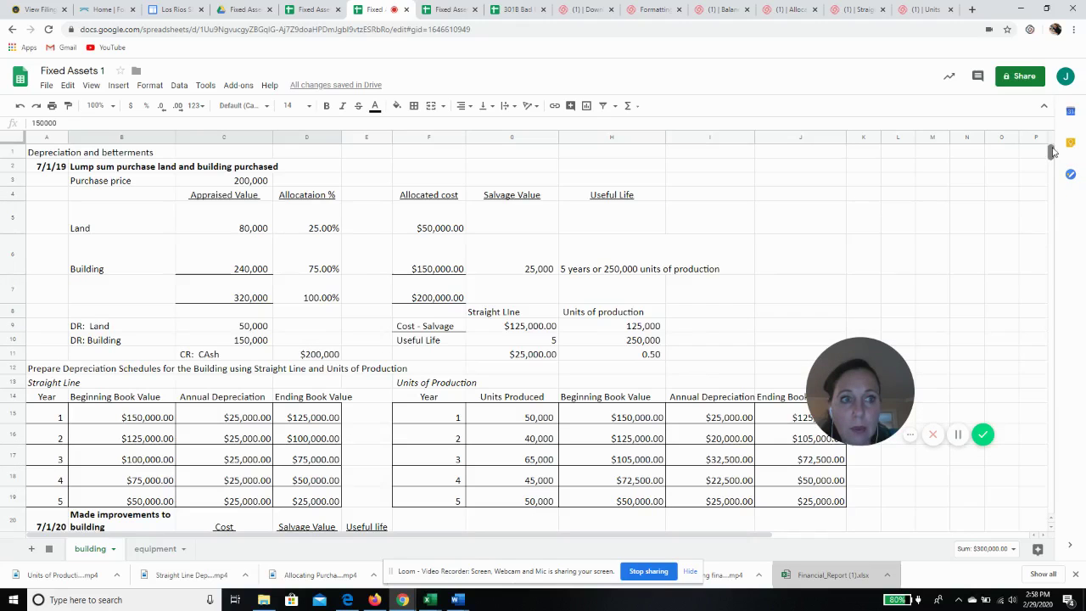
pyautogui.moveTo(616, 420); pyautogui.dragTo(796, 412)
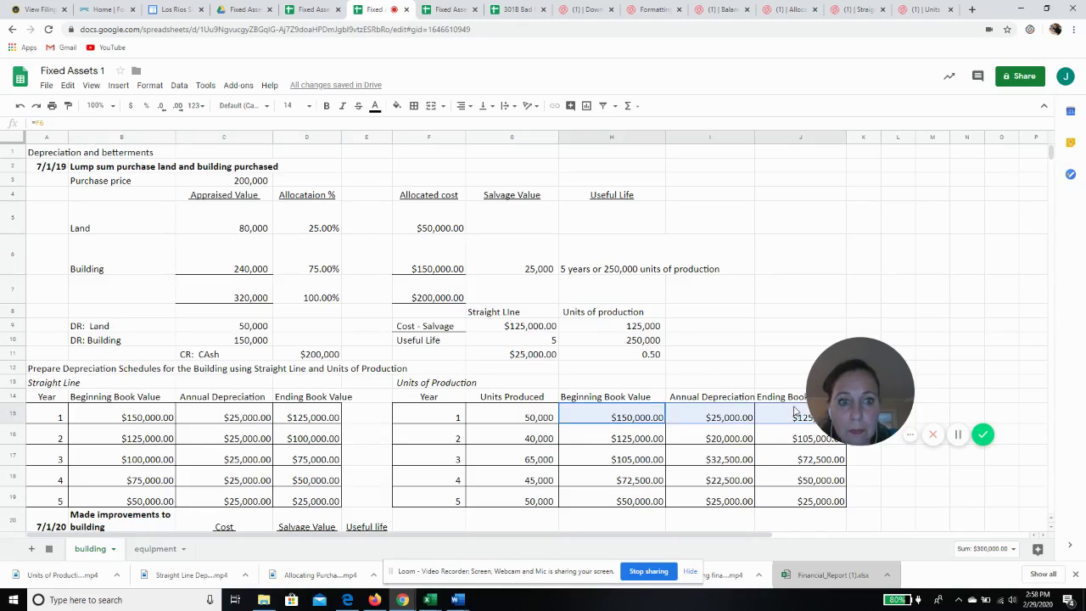
pyautogui.rightClick(796, 412)
pyautogui.click(819, 227)
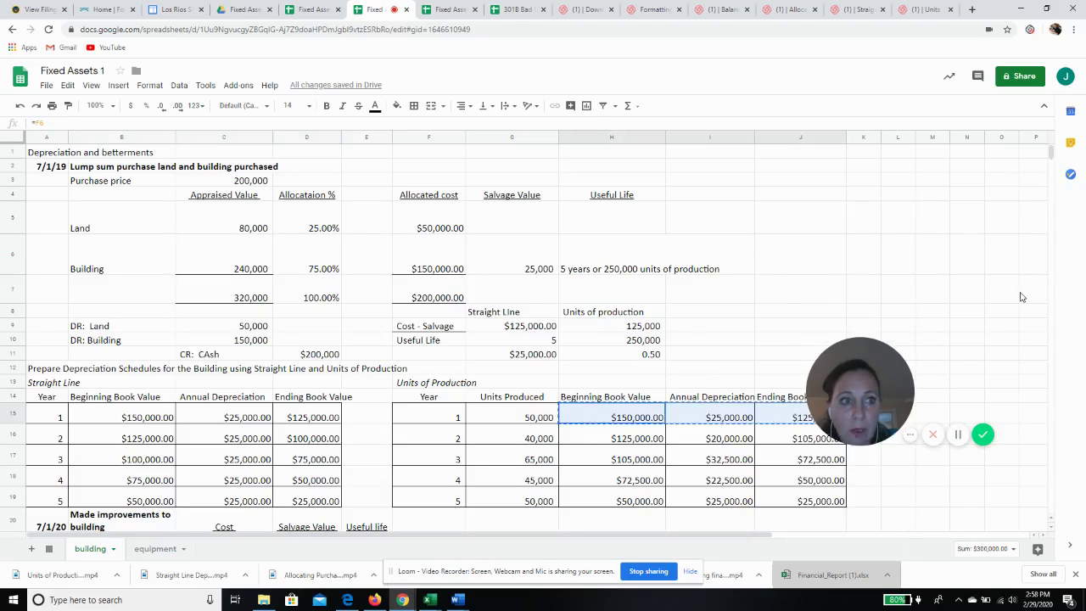
pyautogui.moveTo(1052, 158); pyautogui.dragTo(1051, 168)
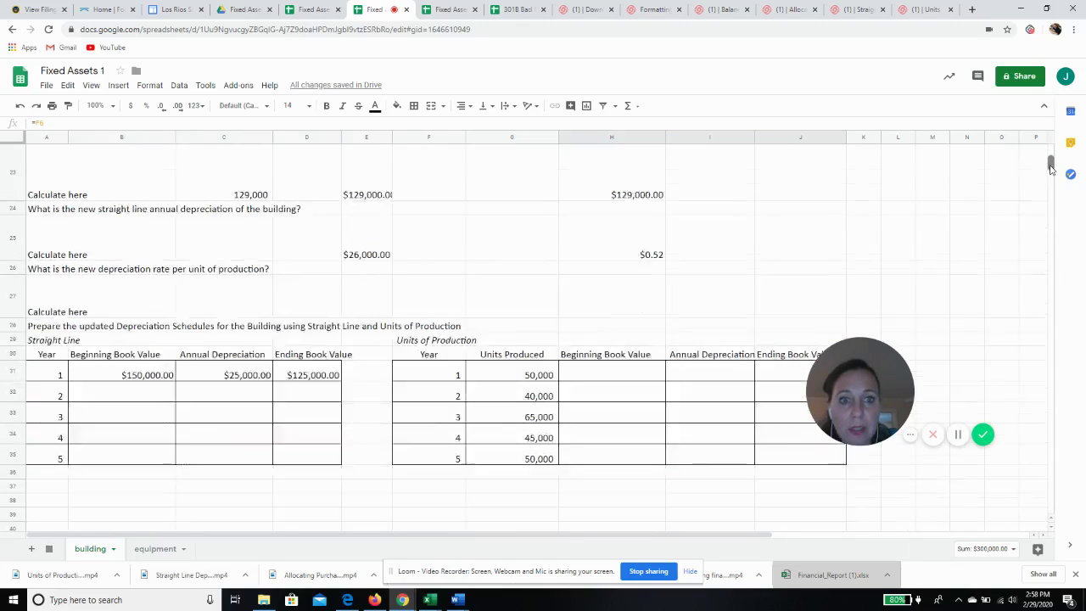
pyautogui.rightClick(622, 300)
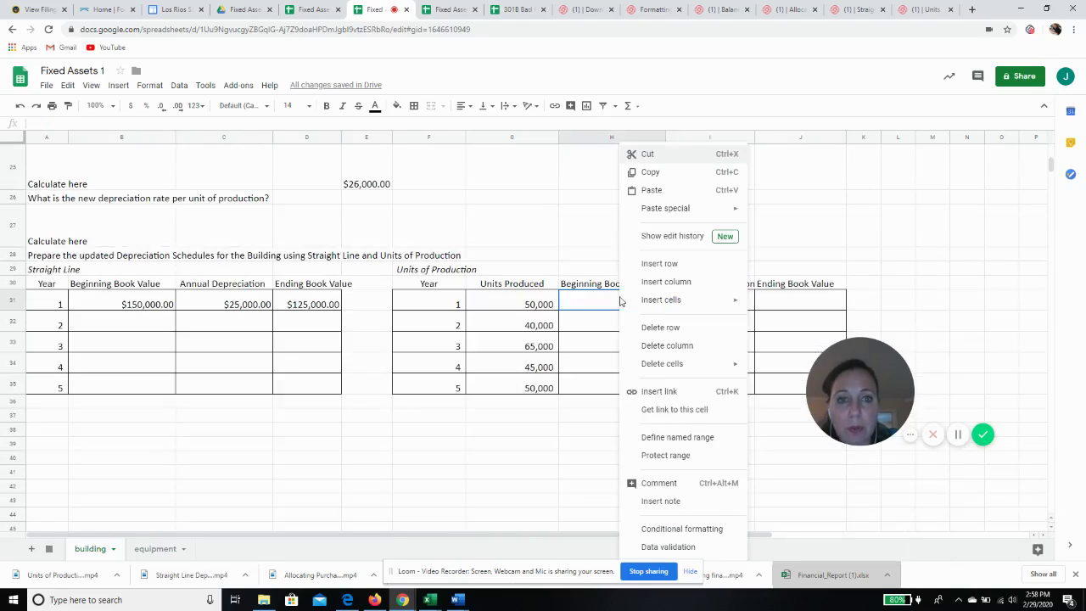
pyautogui.click(651, 190)
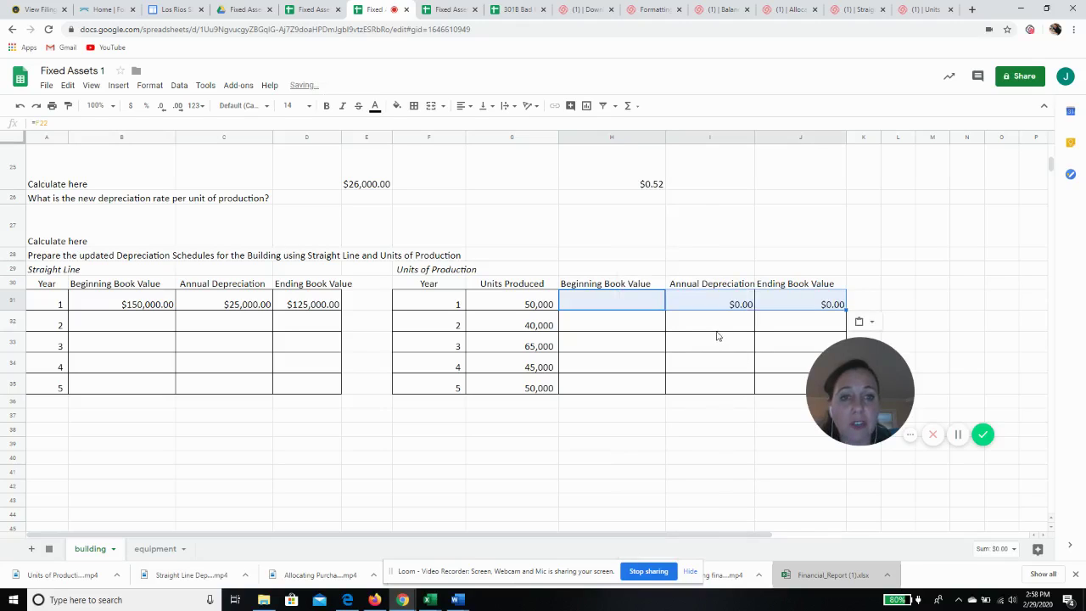
# Step: Paste the copied year 1 units-of-production figures again at H31 as values only
pyautogui.click(635, 307)
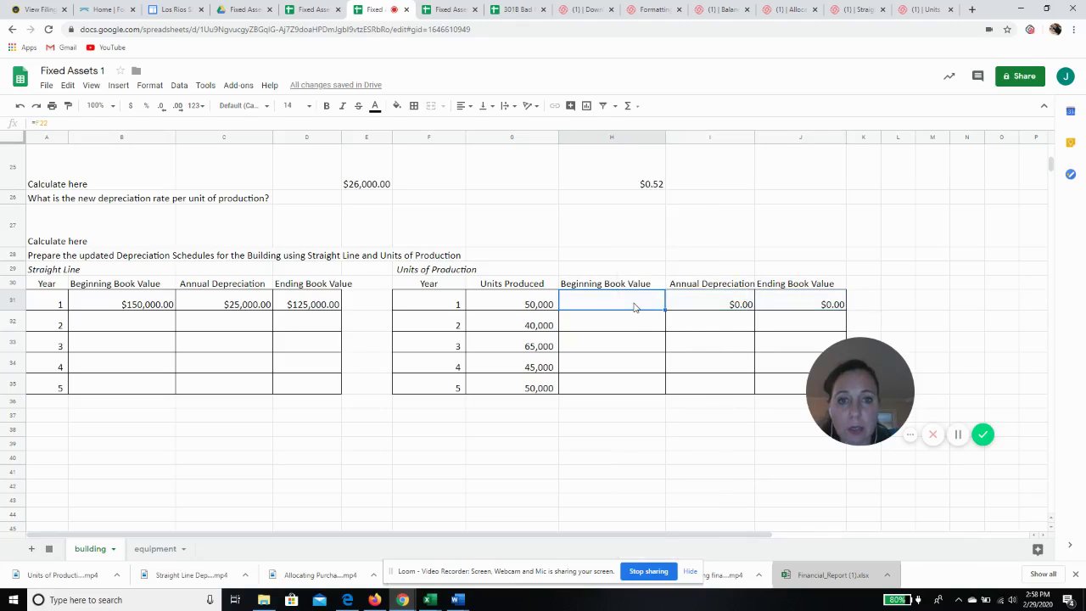
pyautogui.rightClick(634, 307)
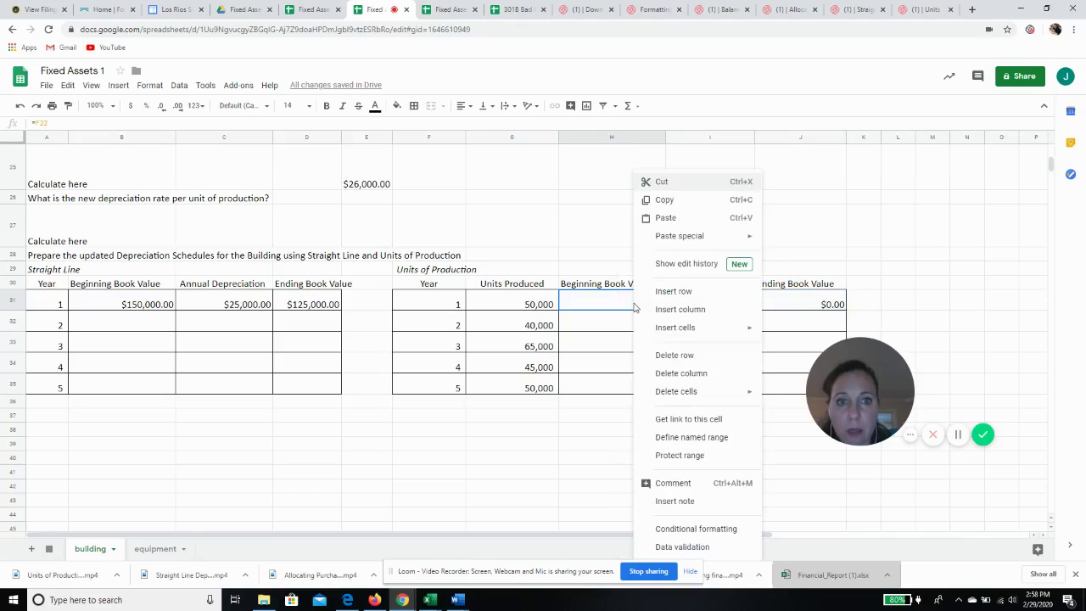
pyautogui.moveTo(688, 240)
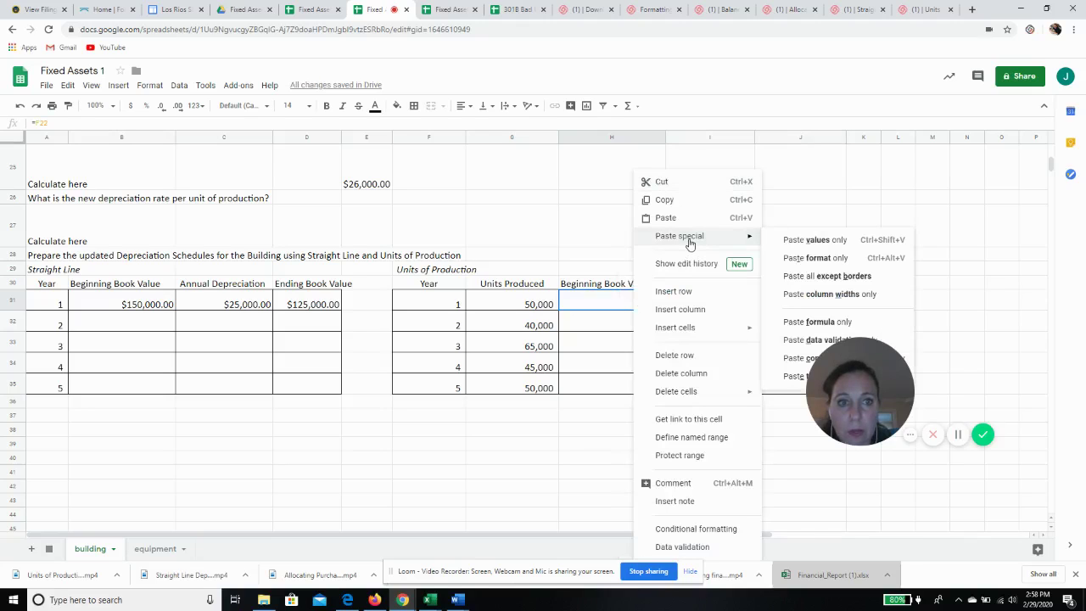
pyautogui.click(796, 240)
pyautogui.click(655, 331)
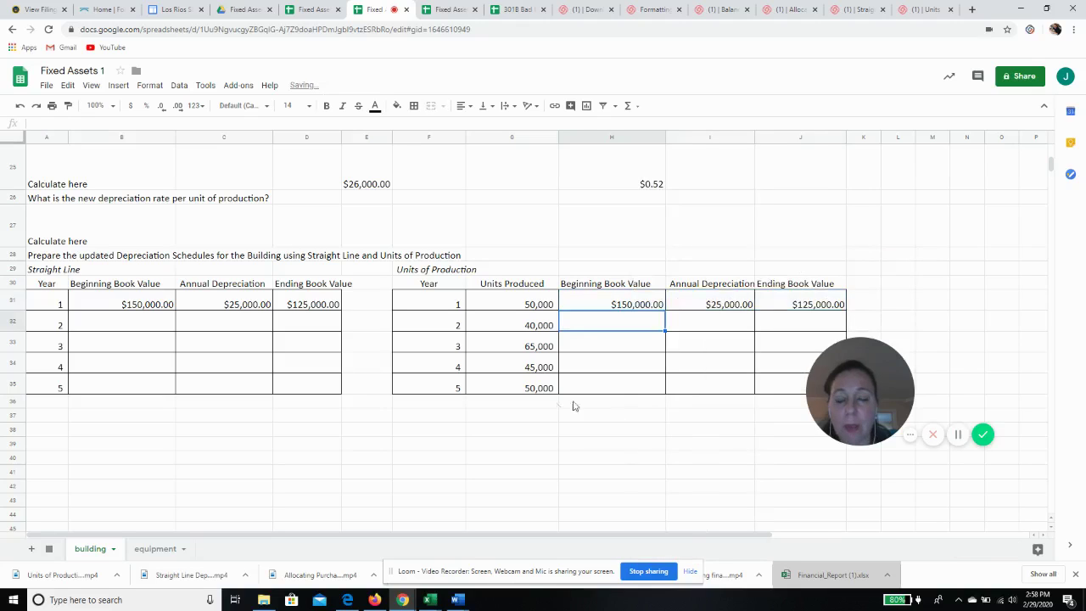
# Step: Enter 129000 as the year 2 beginning book value in B32 of the updated Straight Line schedule
pyautogui.click(119, 327)
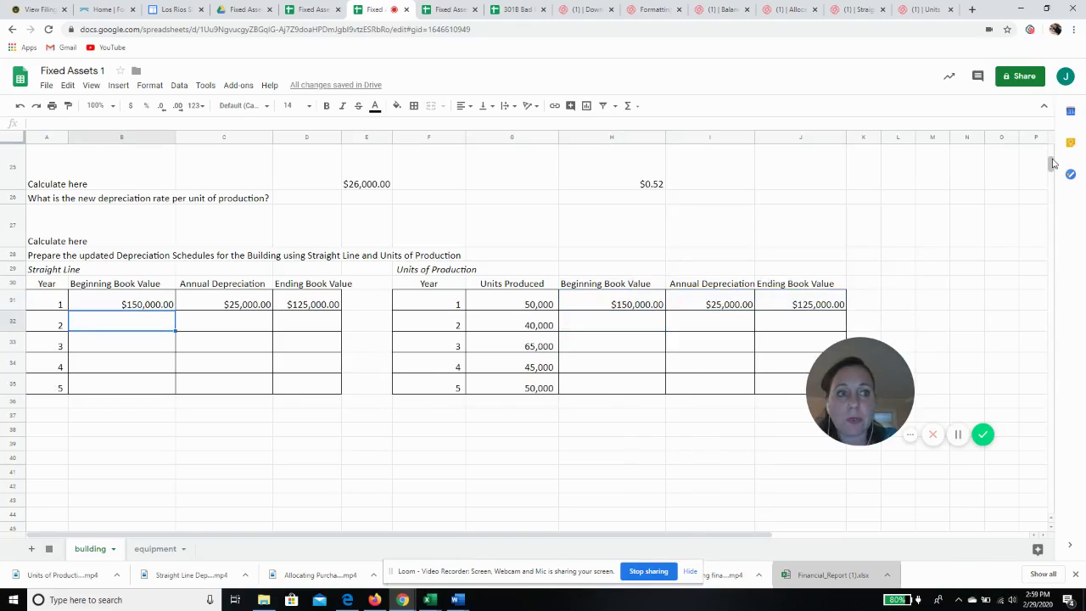
pyautogui.scroll(2, 1052, 161)
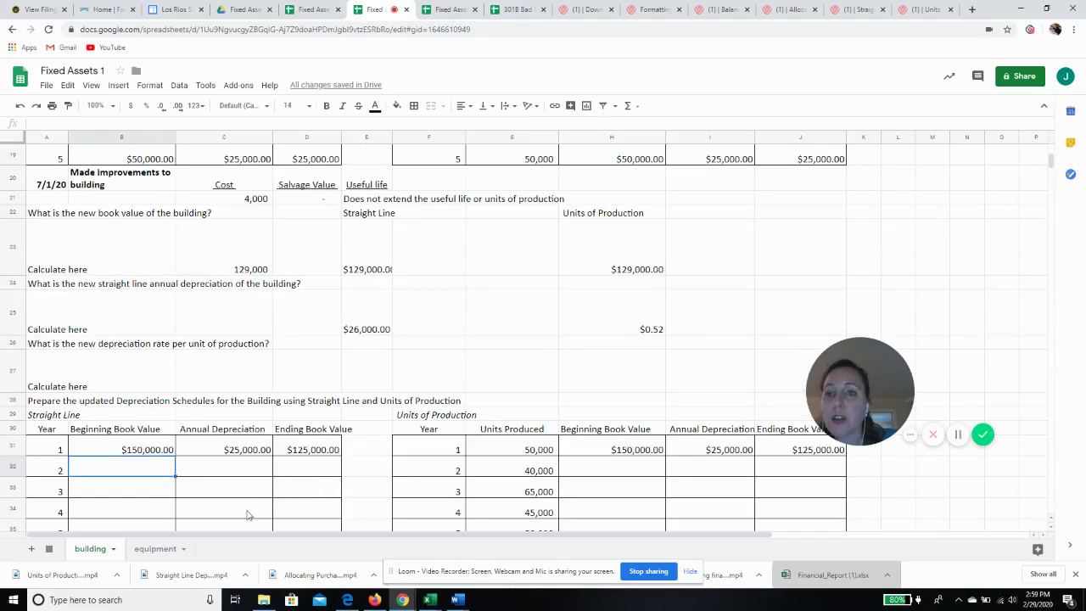
pyautogui.write('129000')
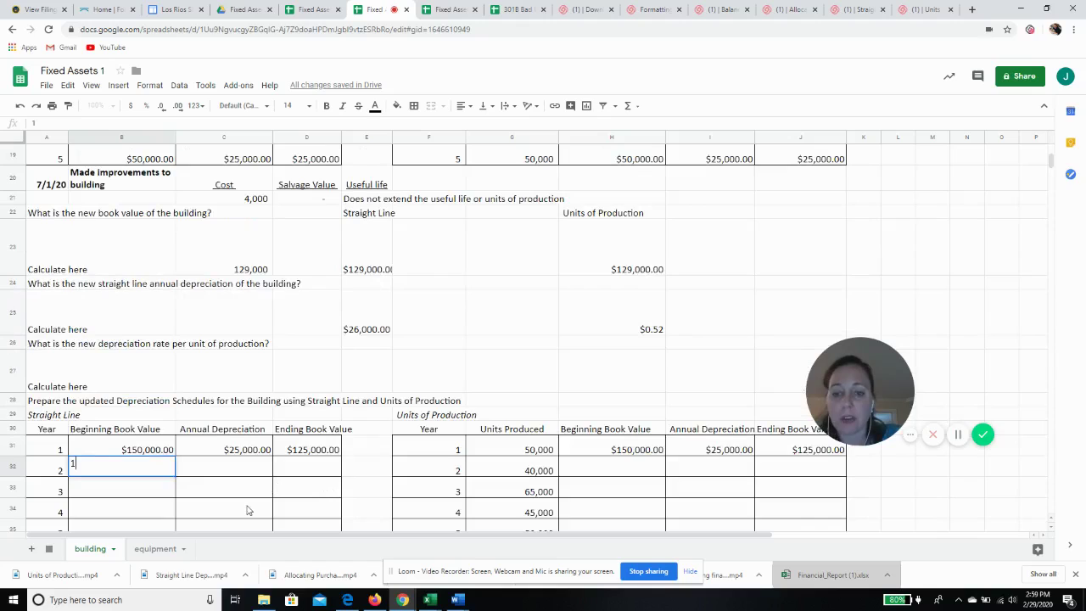
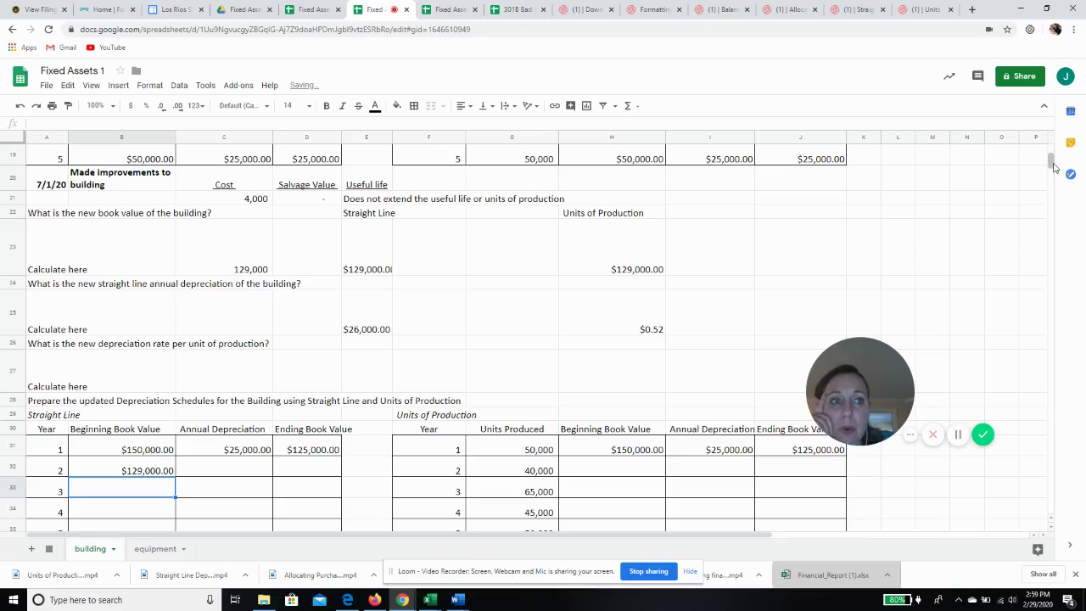
pyautogui.scroll(2, 1053, 161)
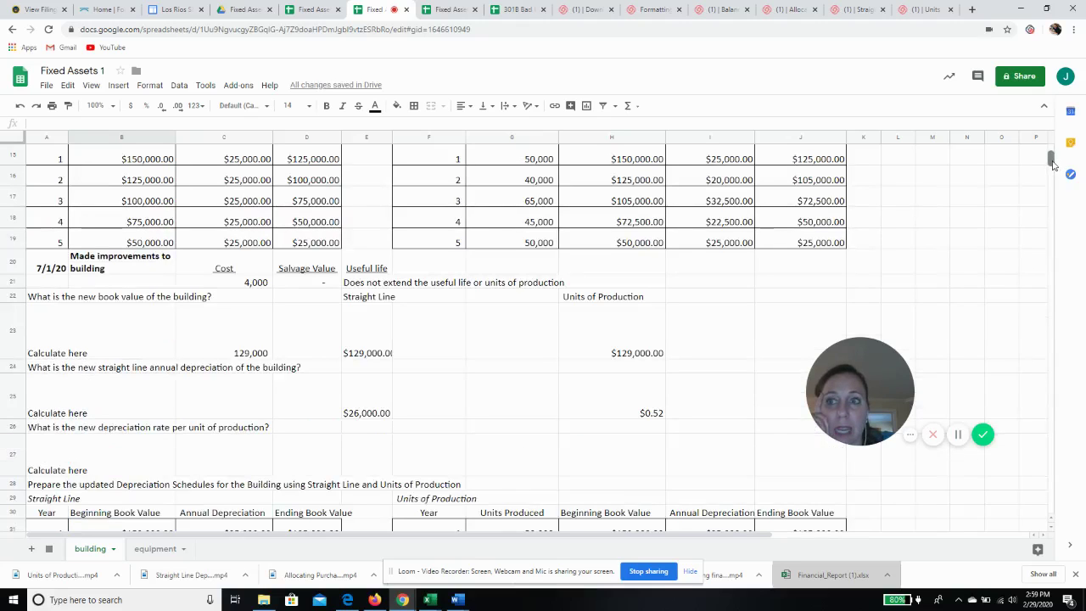
pyautogui.click(140, 185)
pyautogui.click(1042, 158)
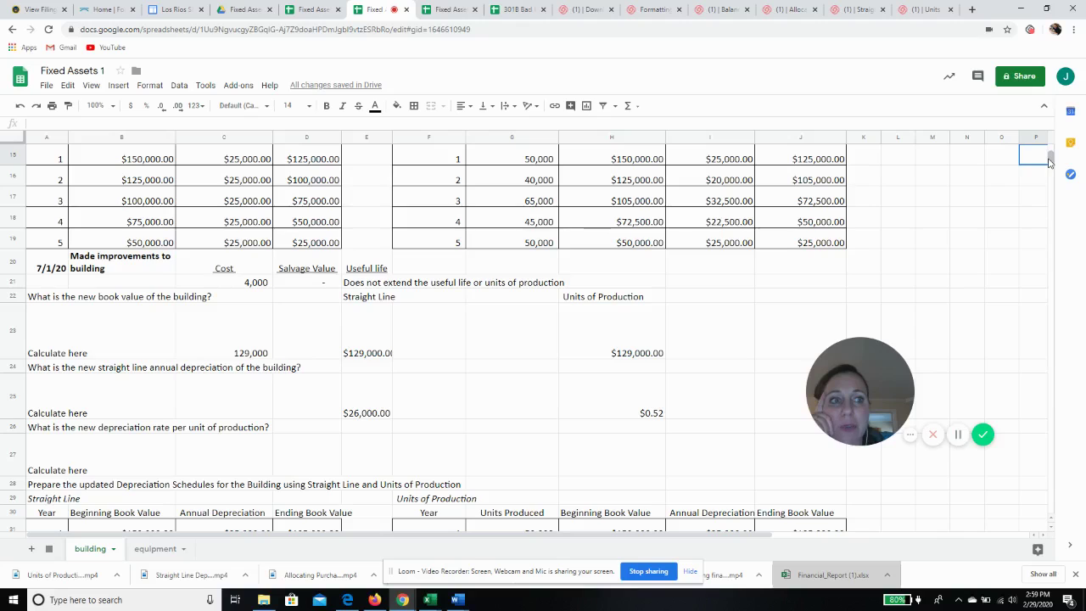
# Step: Set the year 2 straight-line annual depreciation in C32 to reference the new annual depreciation in E25
pyautogui.moveTo(1050, 160); pyautogui.dragTo(1052, 166)
pyautogui.scroll(-3, 1052, 166)
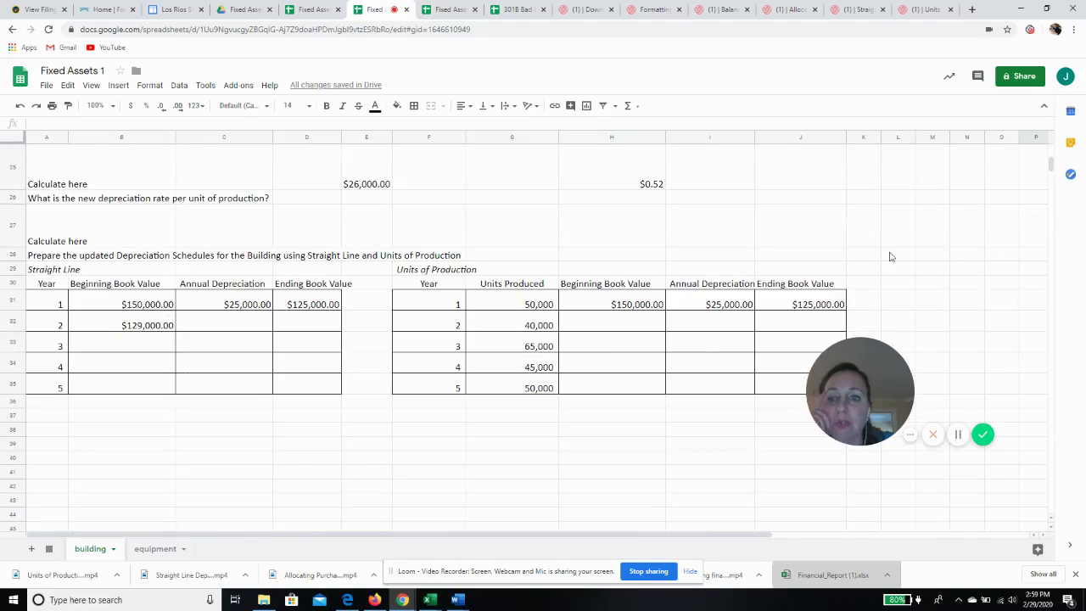
pyautogui.click(219, 334)
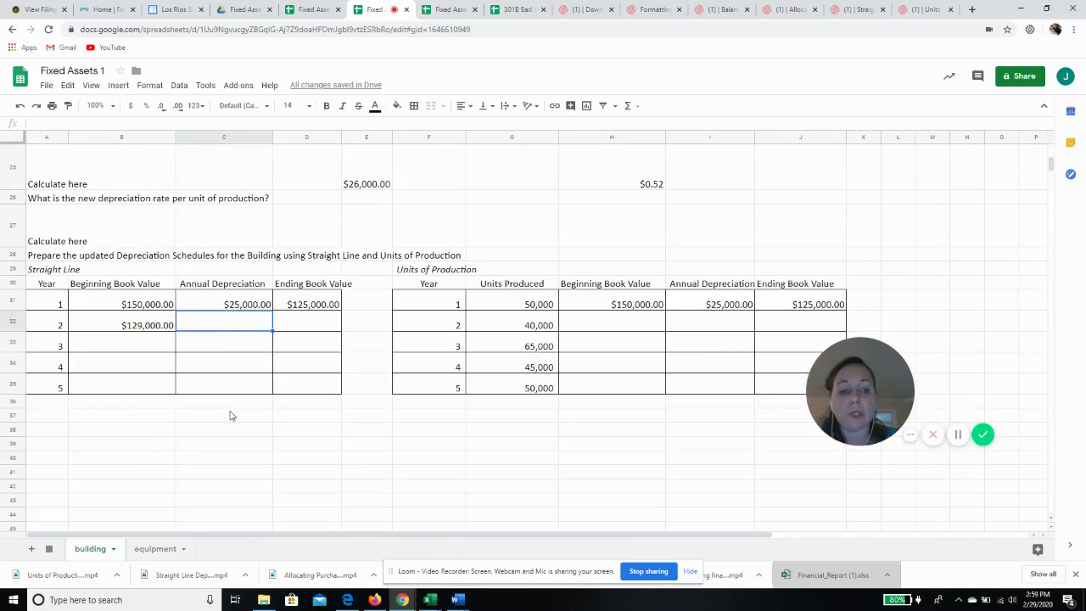
pyautogui.write('=')
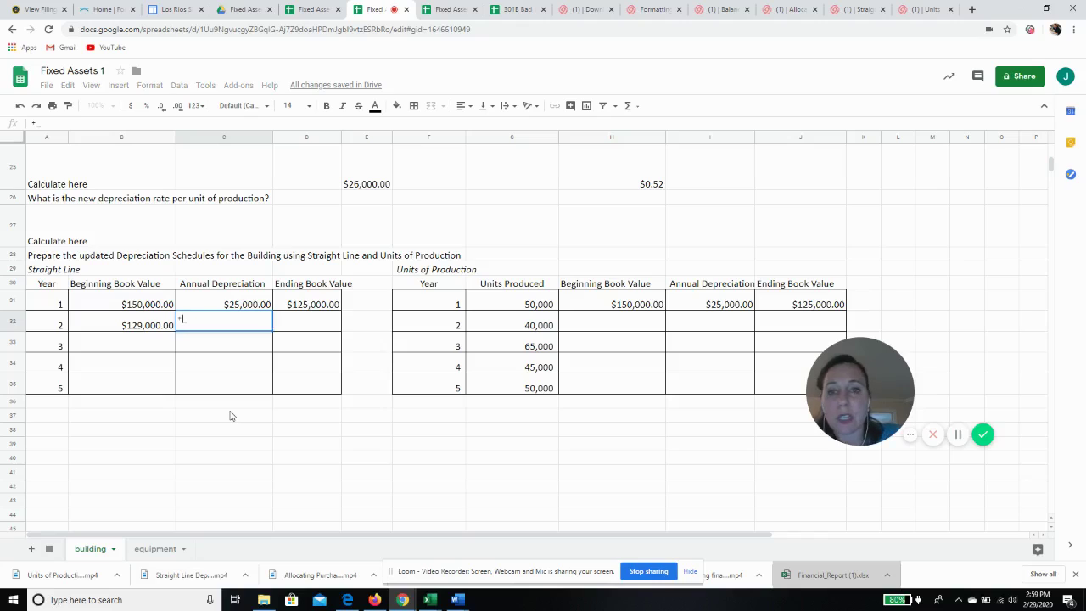
pyautogui.click(368, 177)
pyautogui.press('Return')
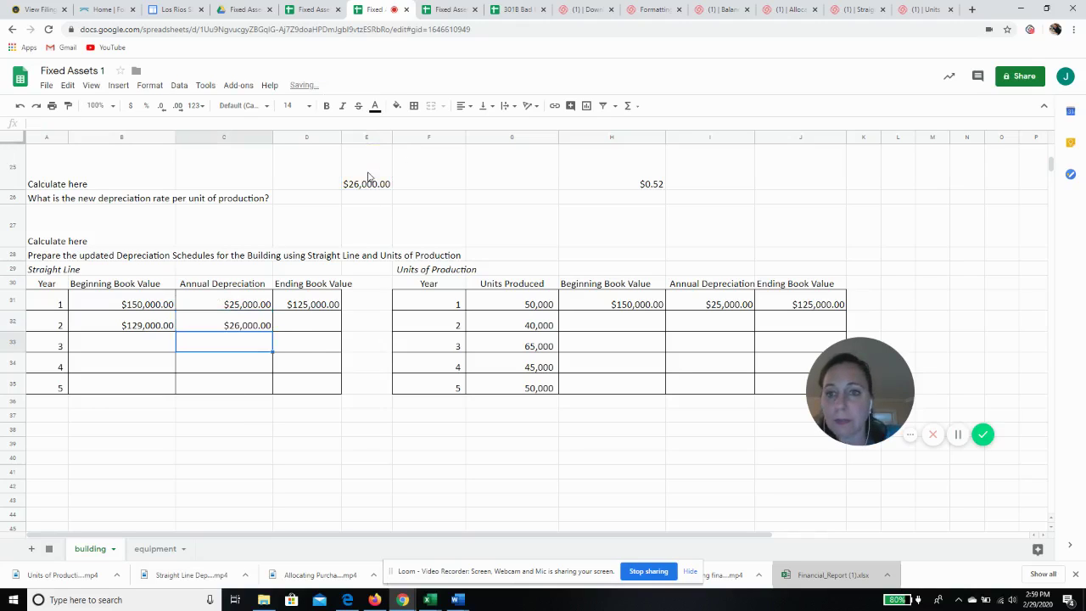
# Step: Try to calculate the year 2 straight-line ending book value in D32 with the formula =B32=C32
pyautogui.click(312, 330)
pyautogui.write('=')
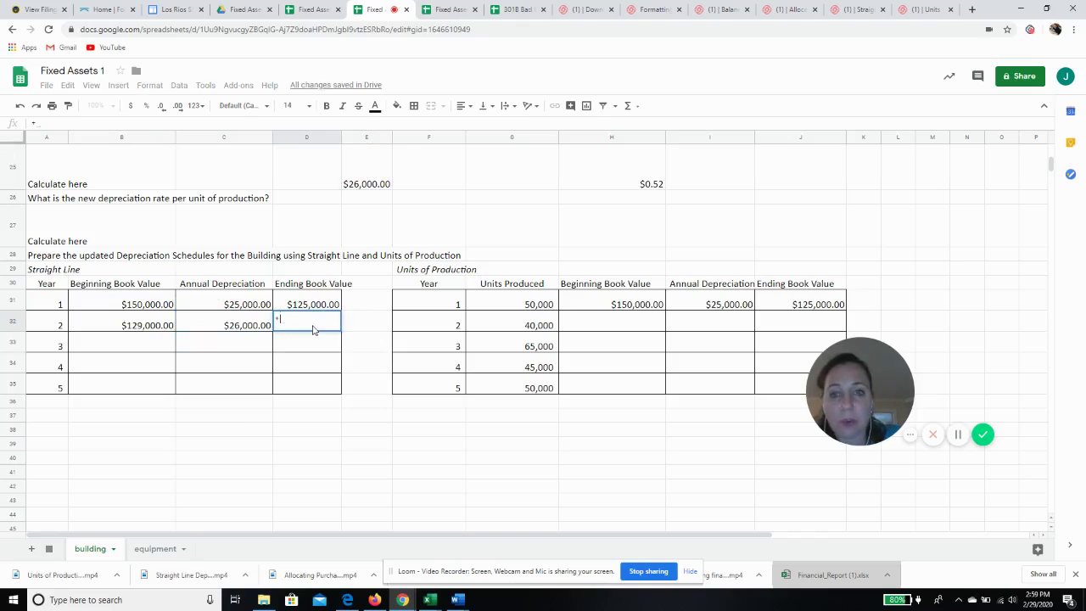
pyautogui.click(161, 327)
pyautogui.write('=')
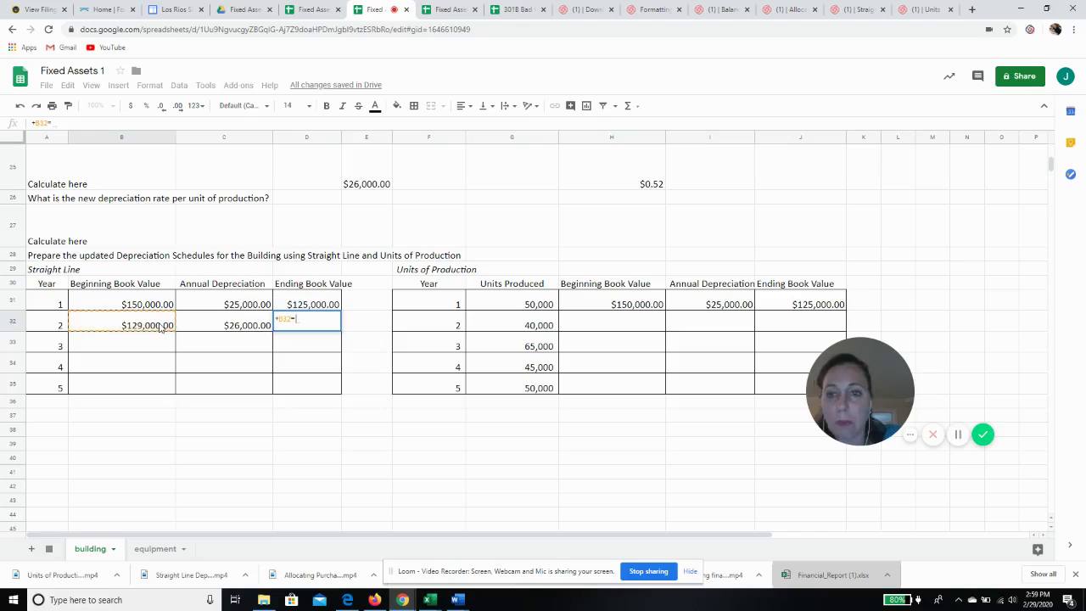
pyautogui.click(246, 328)
pyautogui.press('Return')
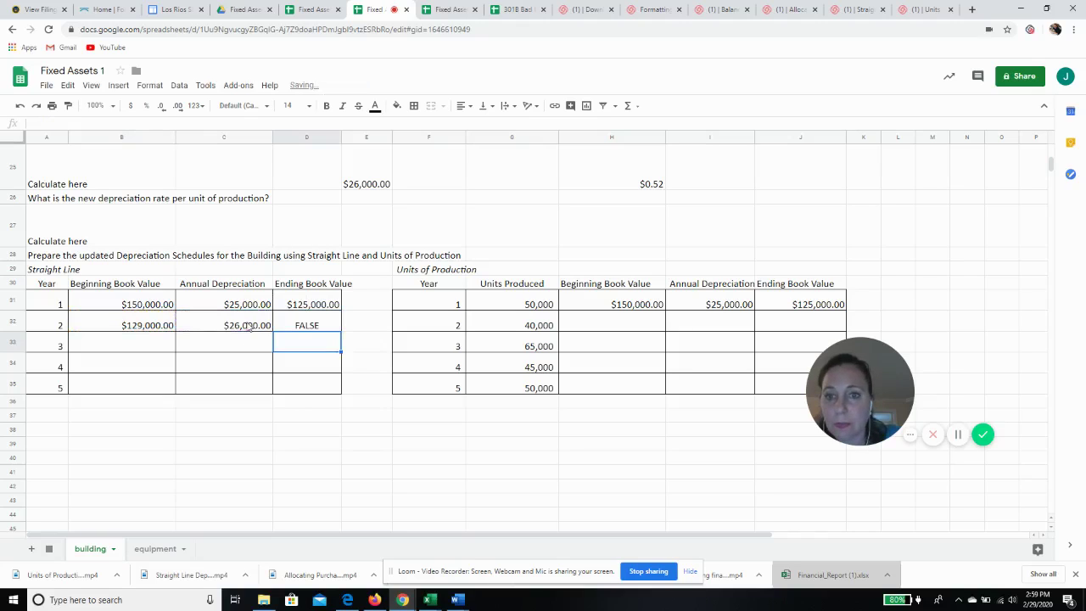
# Step: Replace the year 2 straight-line ending book value formula in D32 with =B32-C32
pyautogui.click(288, 320)
pyautogui.write('+')
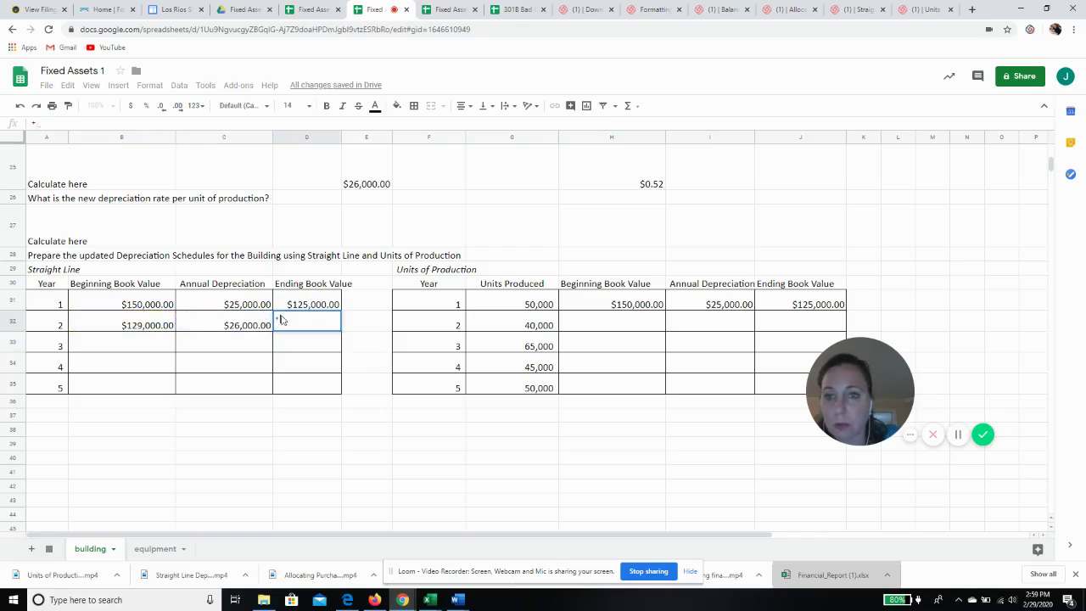
pyautogui.click(145, 324)
pyautogui.write('-')
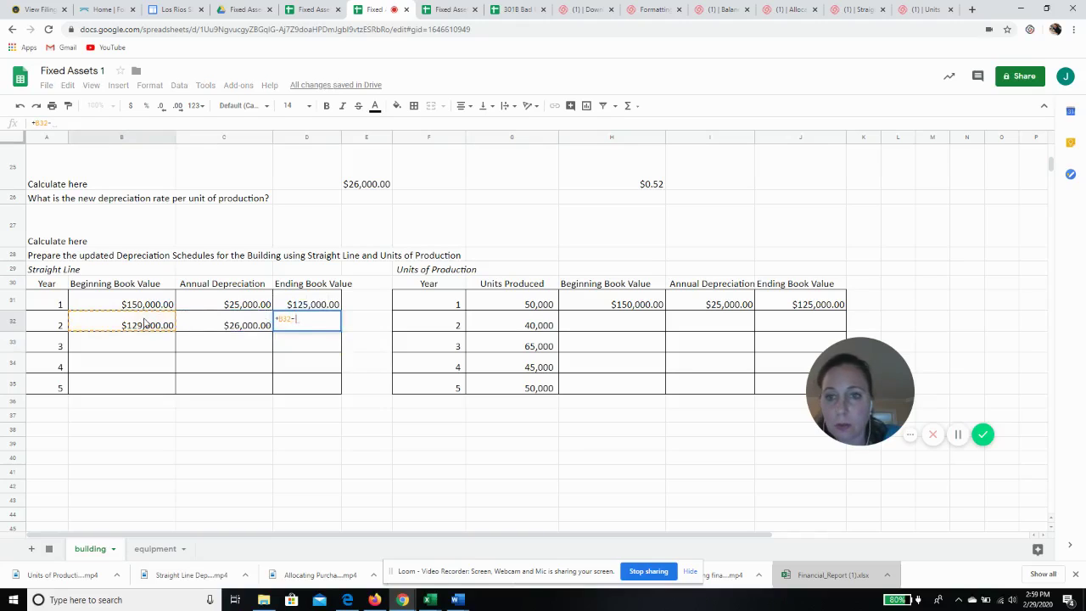
pyautogui.click(212, 321)
pyautogui.press('Return')
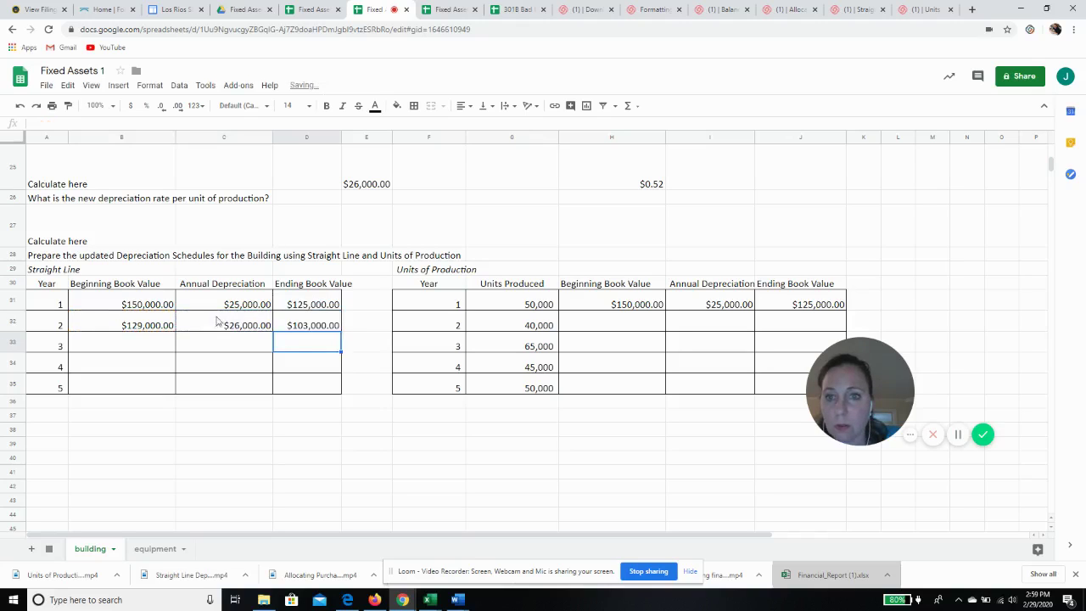
# Step: Copy the ending book value formula from D32 to D33:D35 for years 3 to 5 of the Straight Line schedule
pyautogui.click(313, 327)
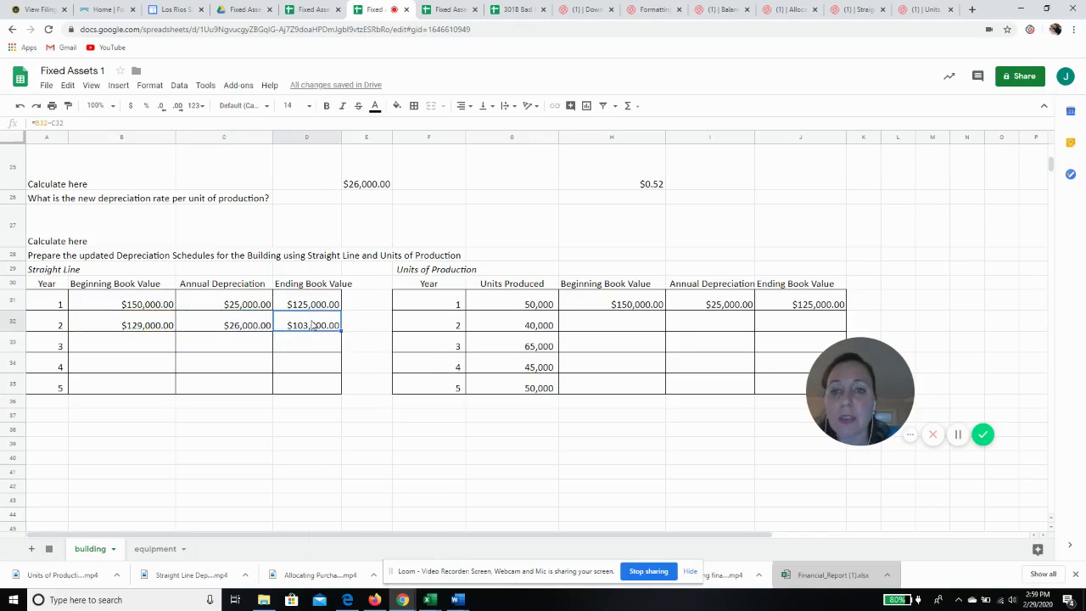
pyautogui.rightClick(311, 327)
pyautogui.click(342, 198)
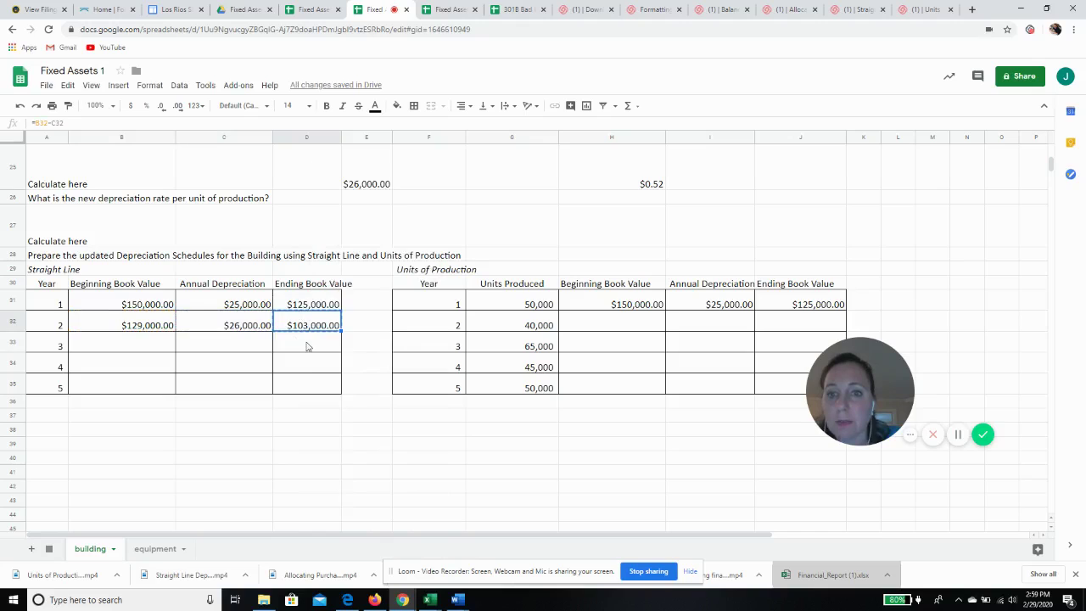
pyautogui.moveTo(306, 346); pyautogui.dragTo(308, 383)
pyautogui.rightClick(307, 385)
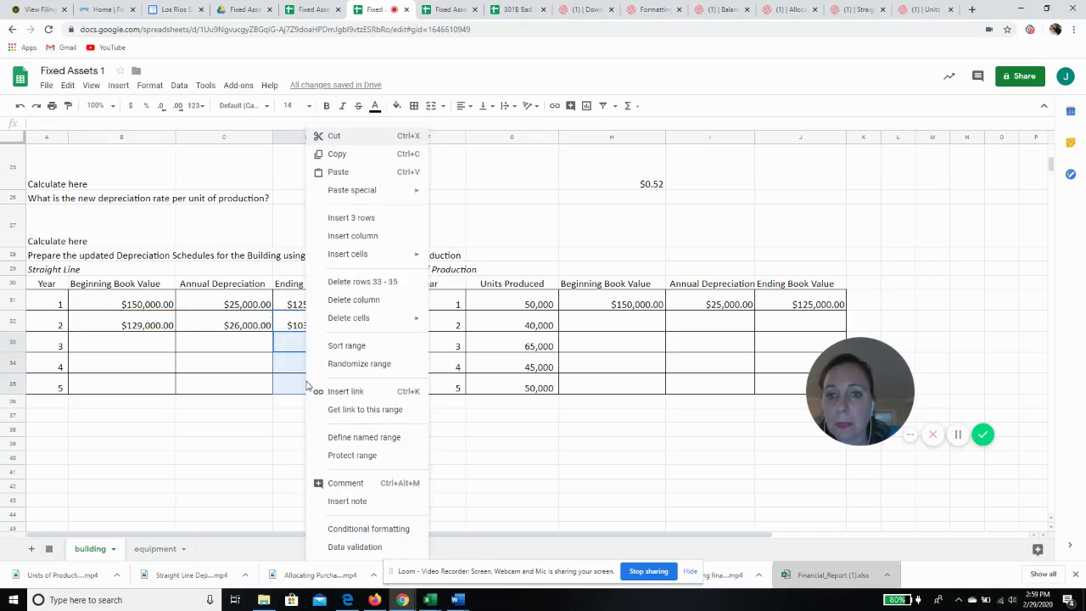
pyautogui.click(343, 172)
# Step: Fill in straight-line year 3 with beginning book value =D32 in B33 and annual depreciation 26,000 in C33
pyautogui.click(144, 346)
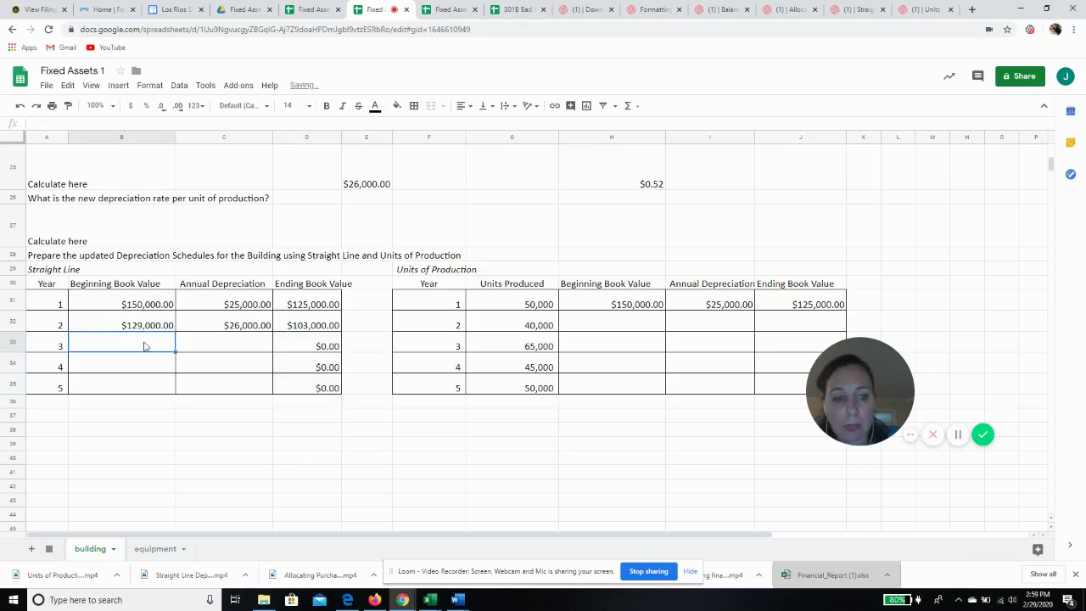
pyautogui.write('=')
pyautogui.click(308, 326)
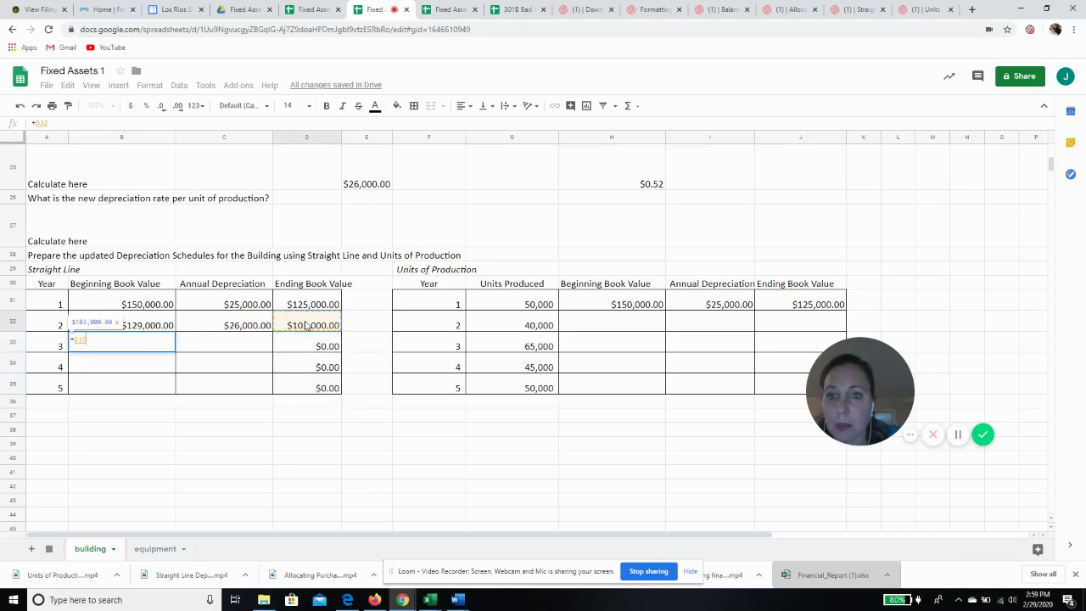
pyautogui.press('Return')
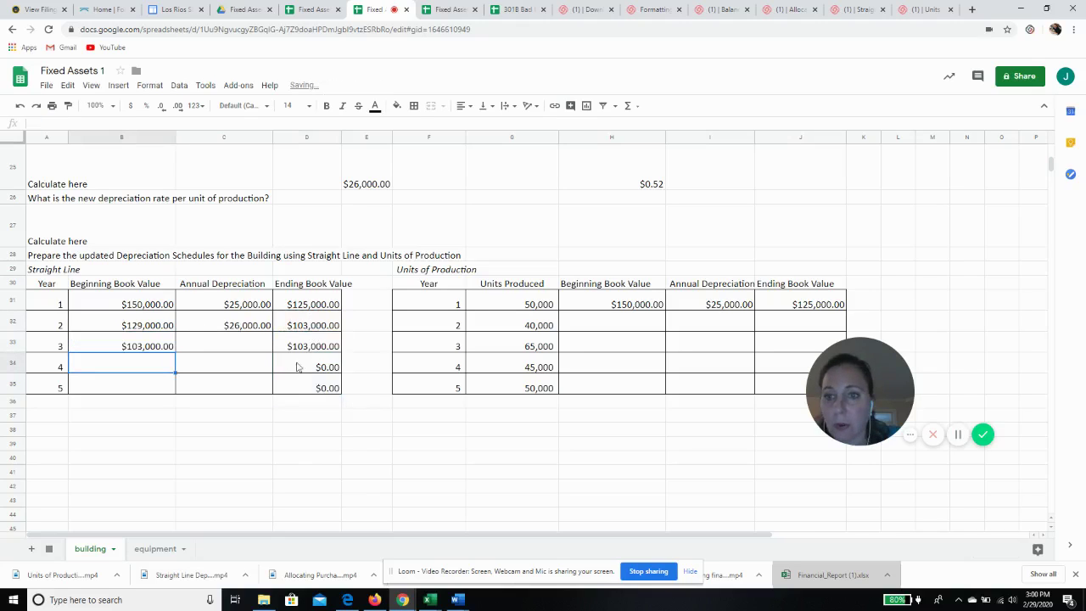
pyautogui.click(237, 350)
pyautogui.write('2')
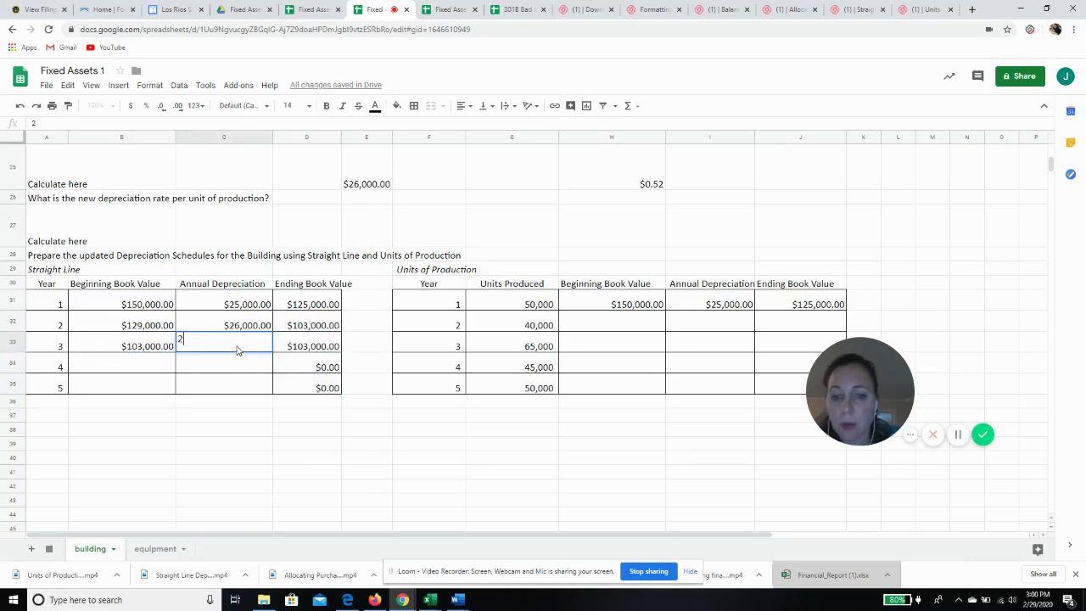
pyautogui.write('6,00000')
pyautogui.press('Return')
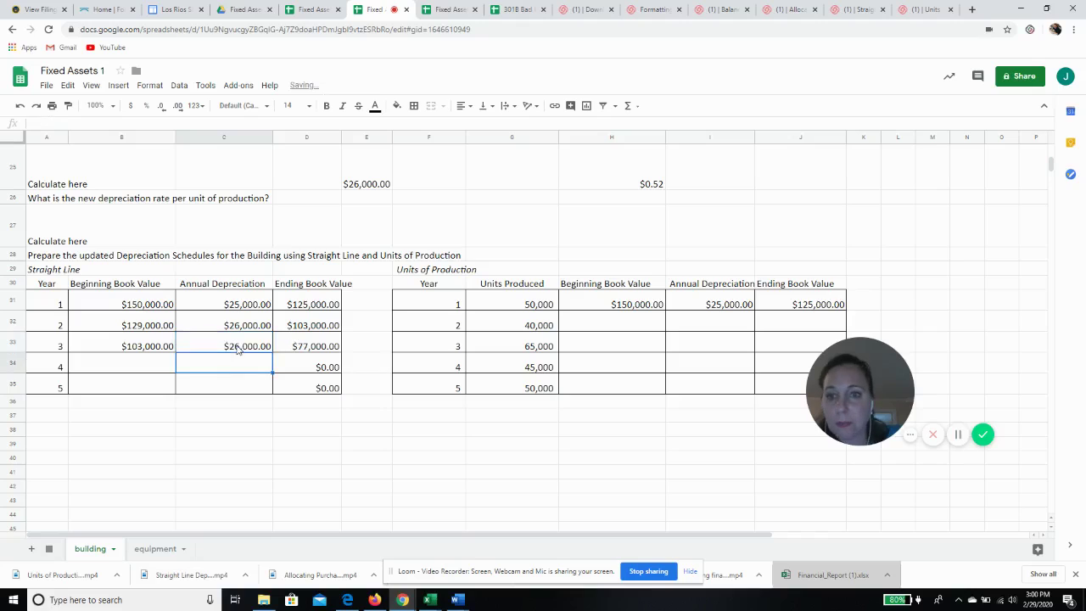
pyautogui.click(319, 348)
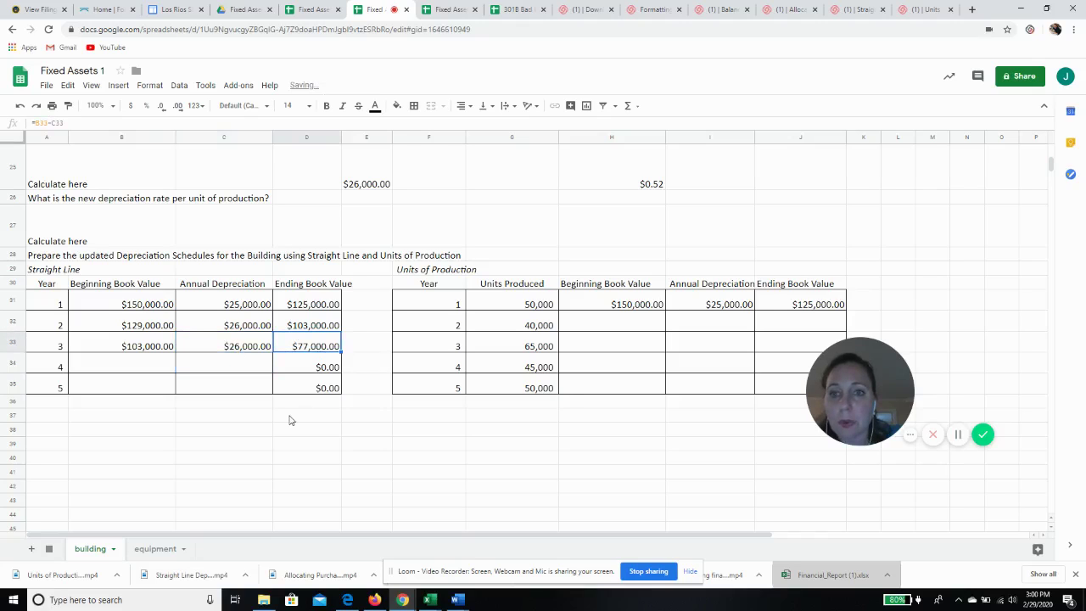
# Step: Fill in straight-line year 4 with beginning book value =D33 in B34 and annual depreciation 26000 in C34
pyautogui.click(151, 371)
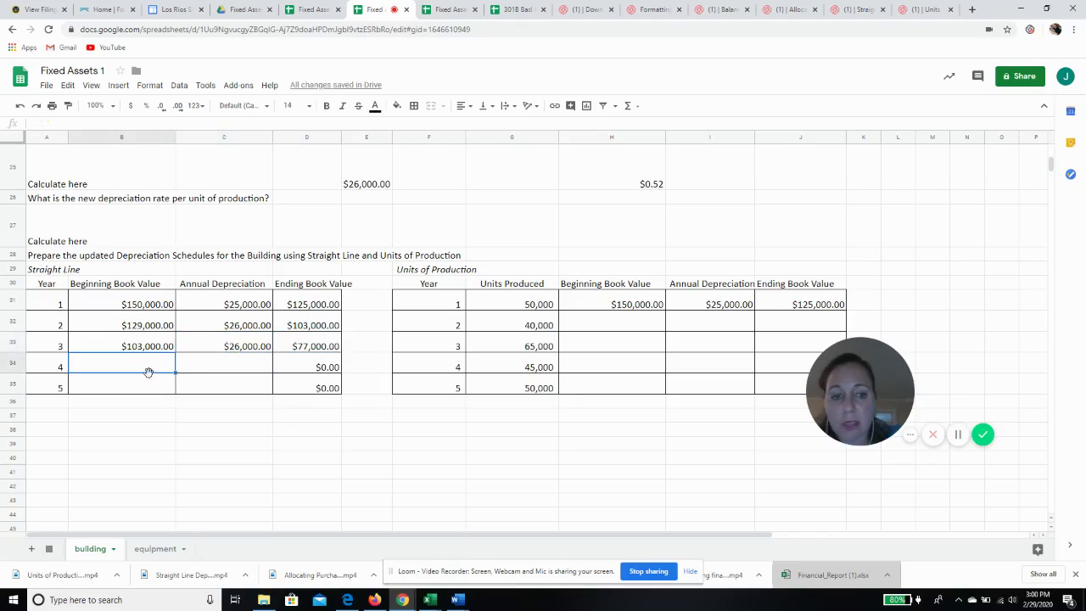
pyautogui.write('=')
pyautogui.click(308, 347)
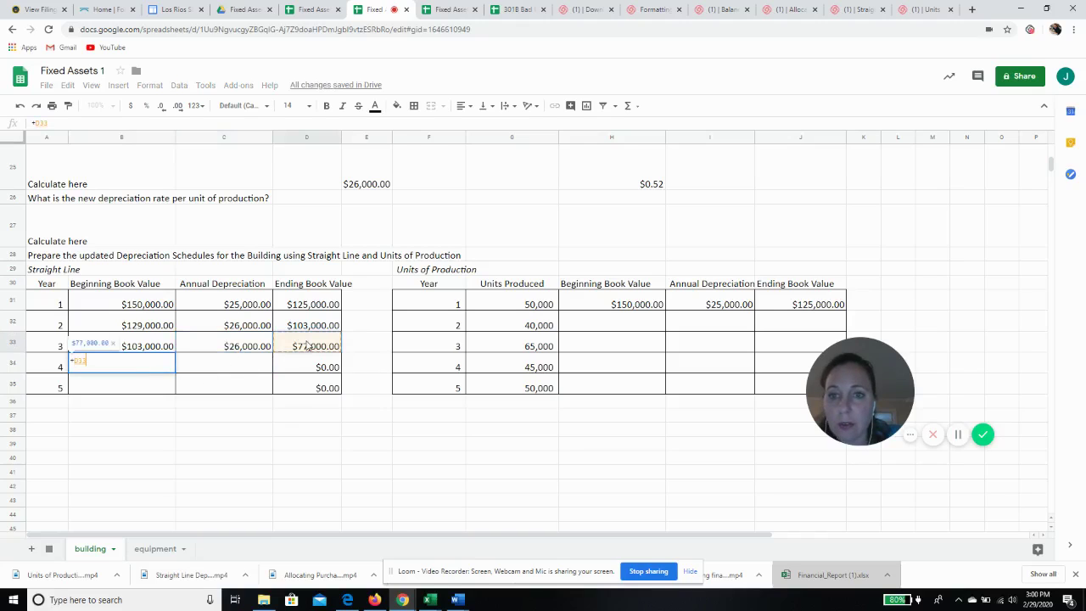
pyautogui.press('Return')
pyautogui.click(218, 370)
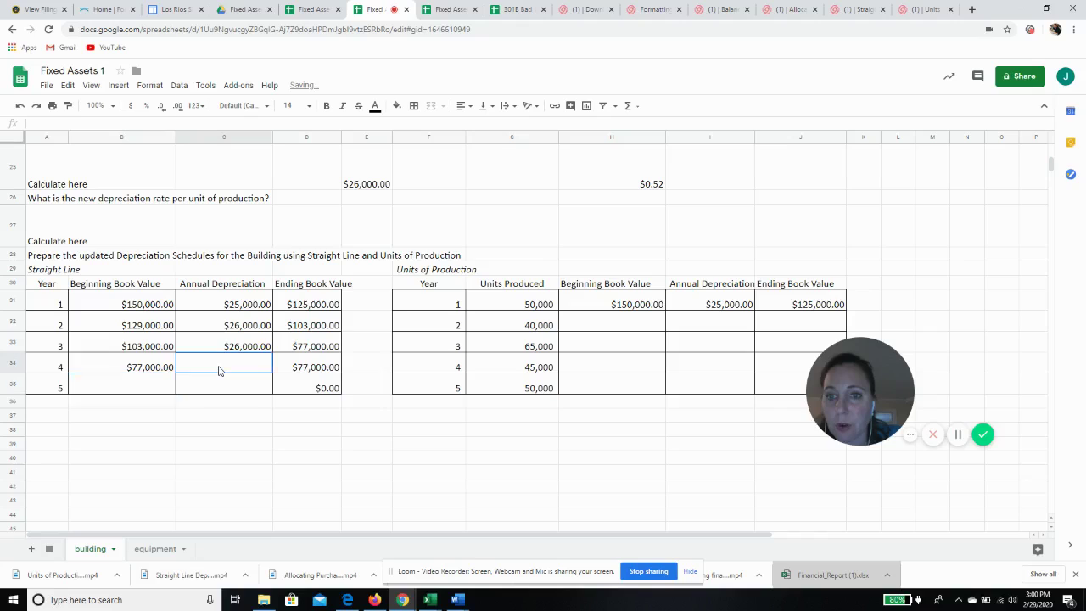
pyautogui.write('26000')
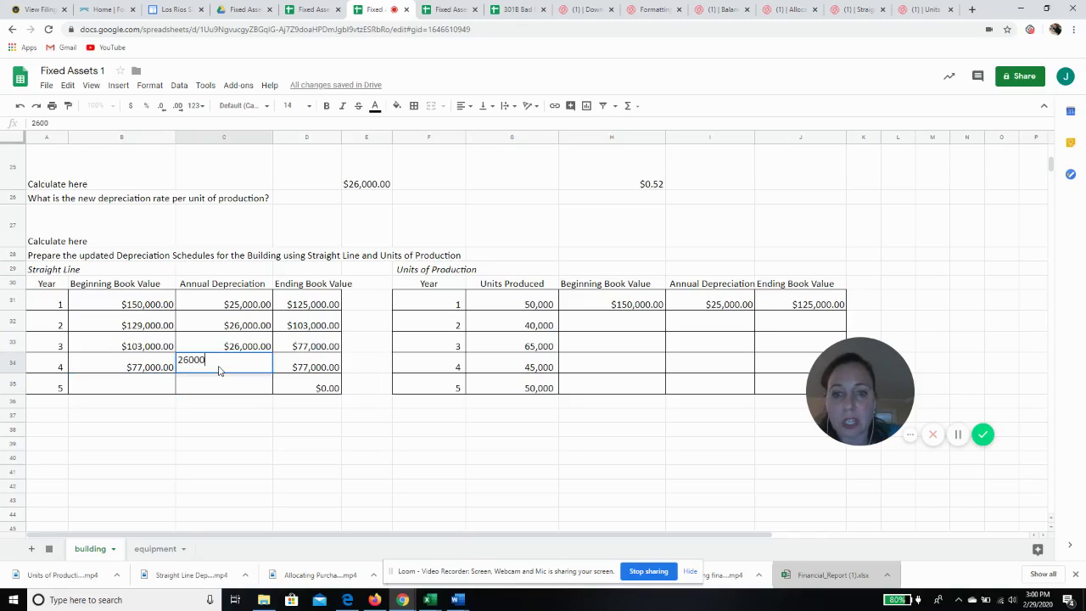
pyautogui.press('Return')
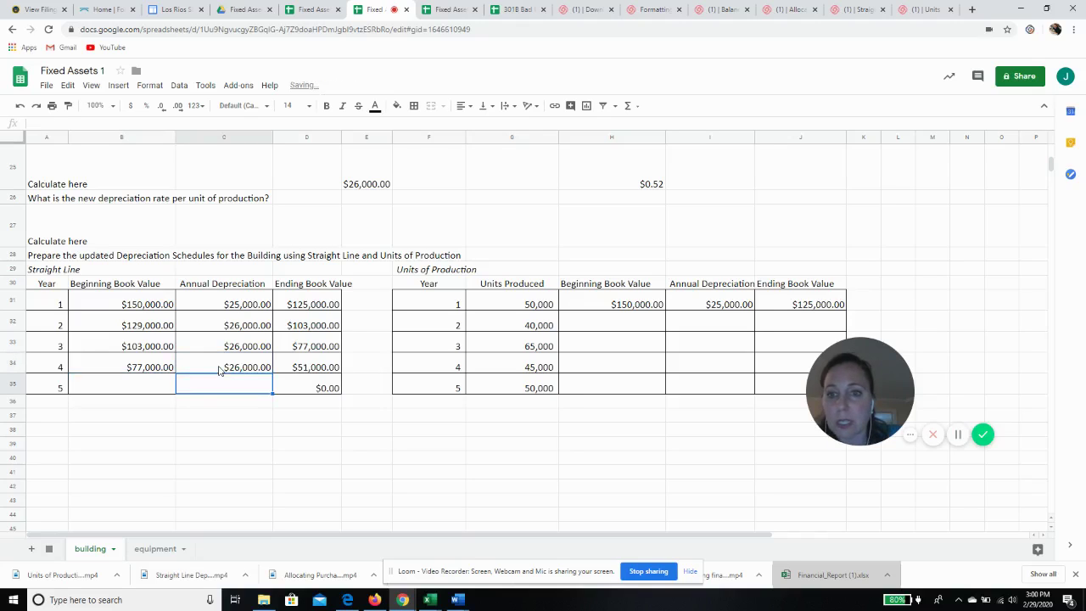
# Step: Fill in straight-line year 5 with beginning book value =D34 in B35 and annual depreciation 26000 in C35
pyautogui.click(152, 393)
pyautogui.write('=')
pyautogui.click(314, 368)
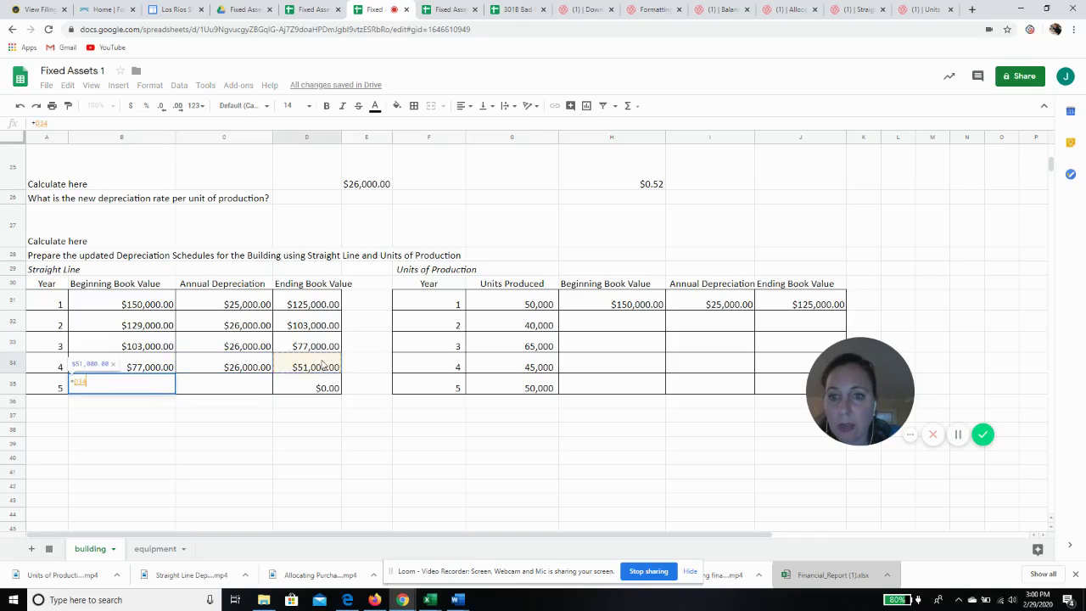
pyautogui.click(238, 392)
pyautogui.click(313, 368)
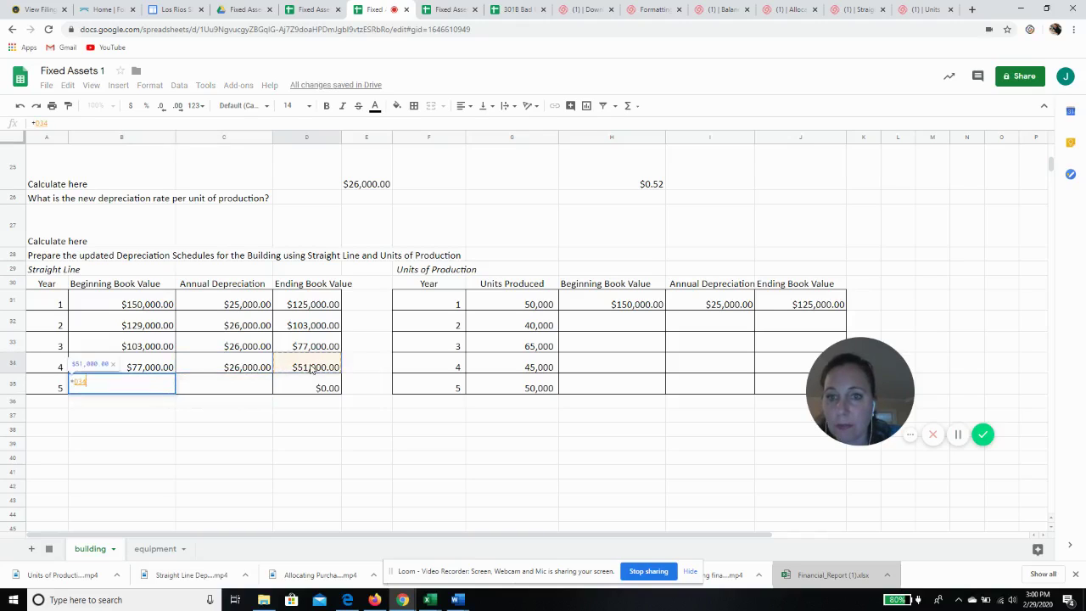
pyautogui.press('Return')
pyautogui.click(192, 386)
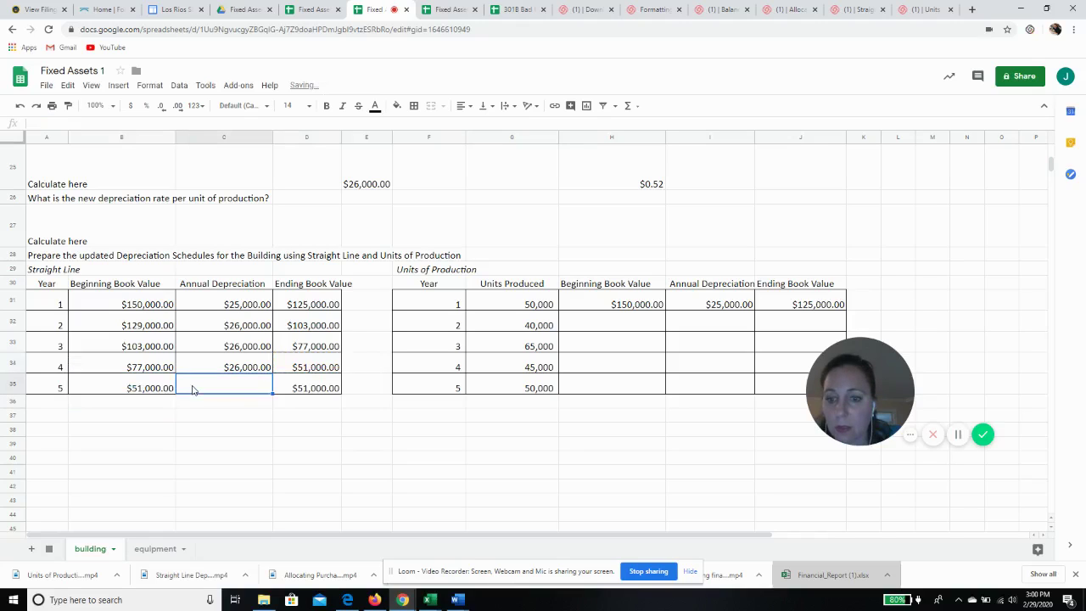
pyautogui.write('26,000')
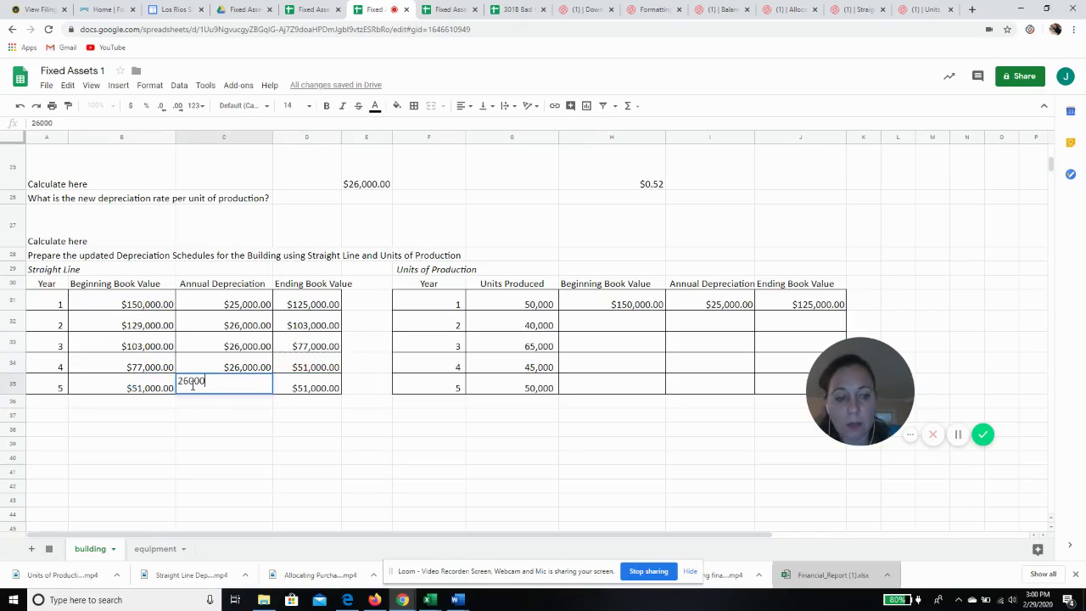
pyautogui.press('Return')
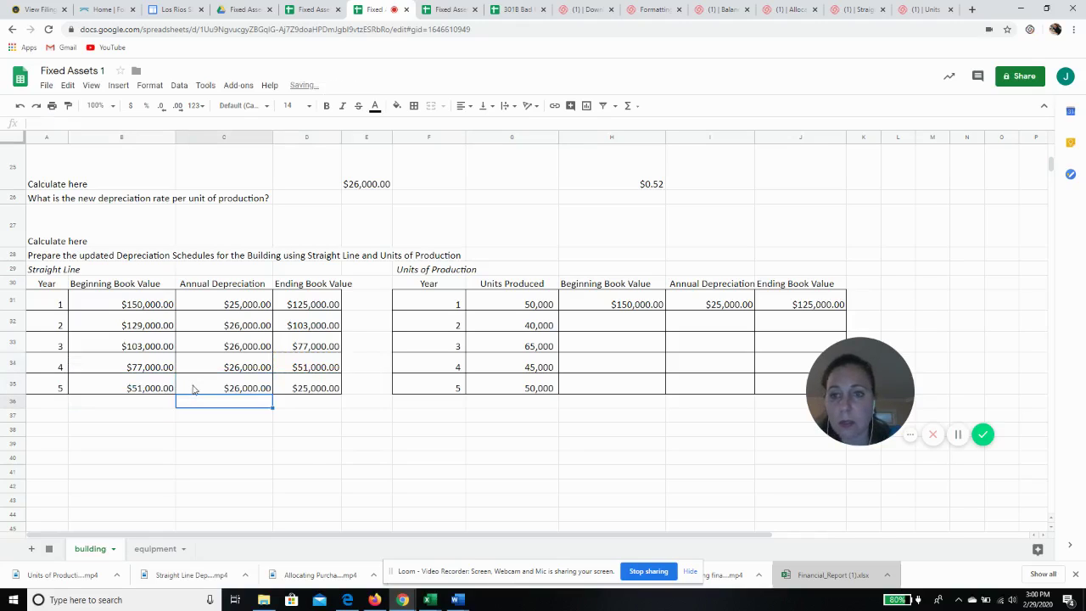
pyautogui.click(323, 386)
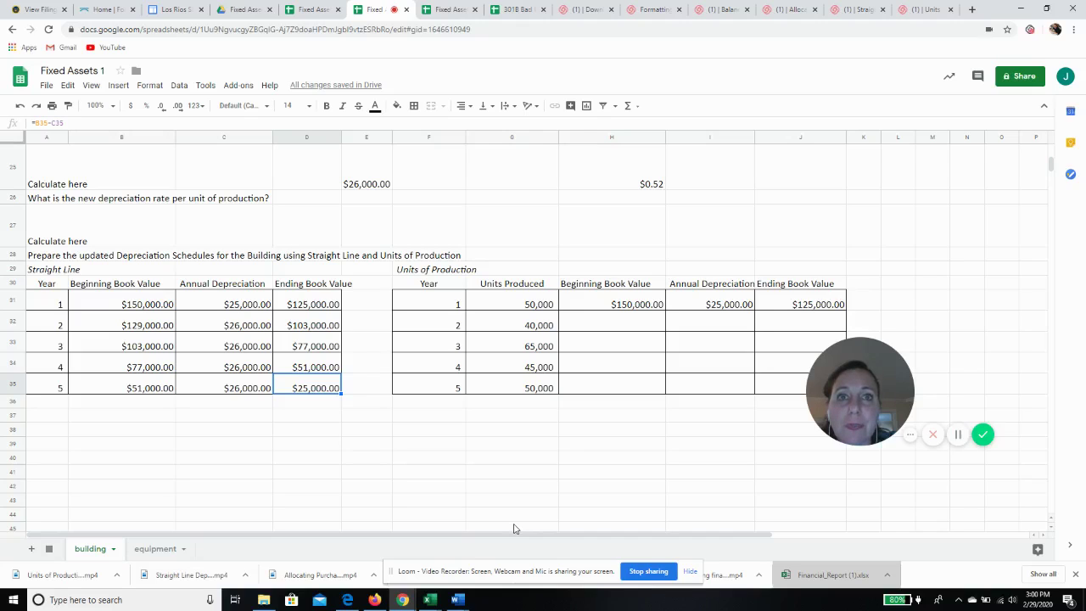
# Step: Enter 129,000 as the year 2 beginning book value in H32 of the updated Units of Production schedule
pyautogui.moveTo(814, 407); pyautogui.dragTo(144, 479)
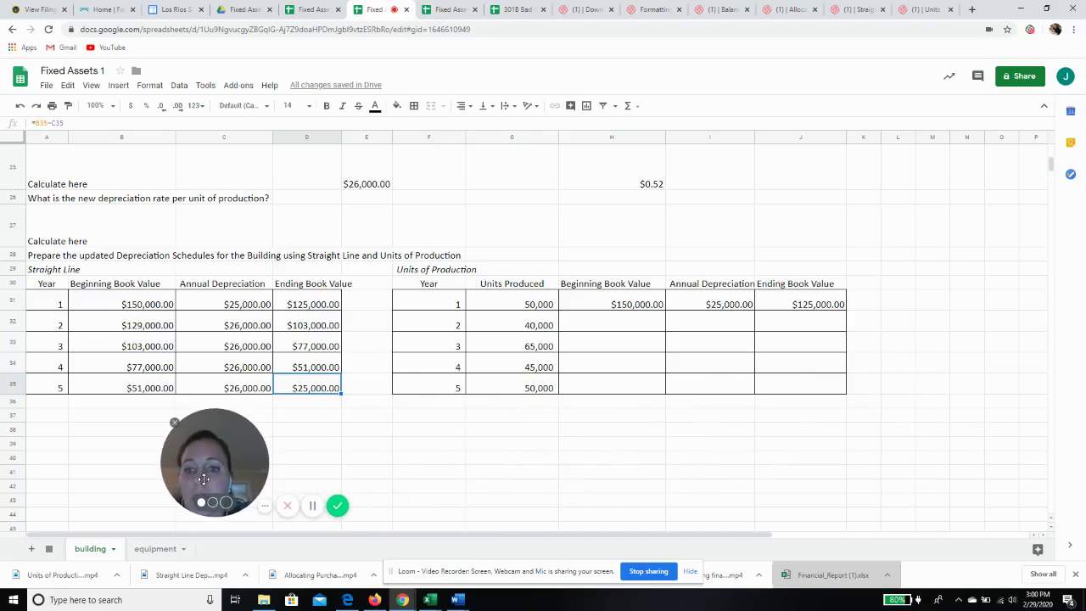
pyautogui.click(619, 323)
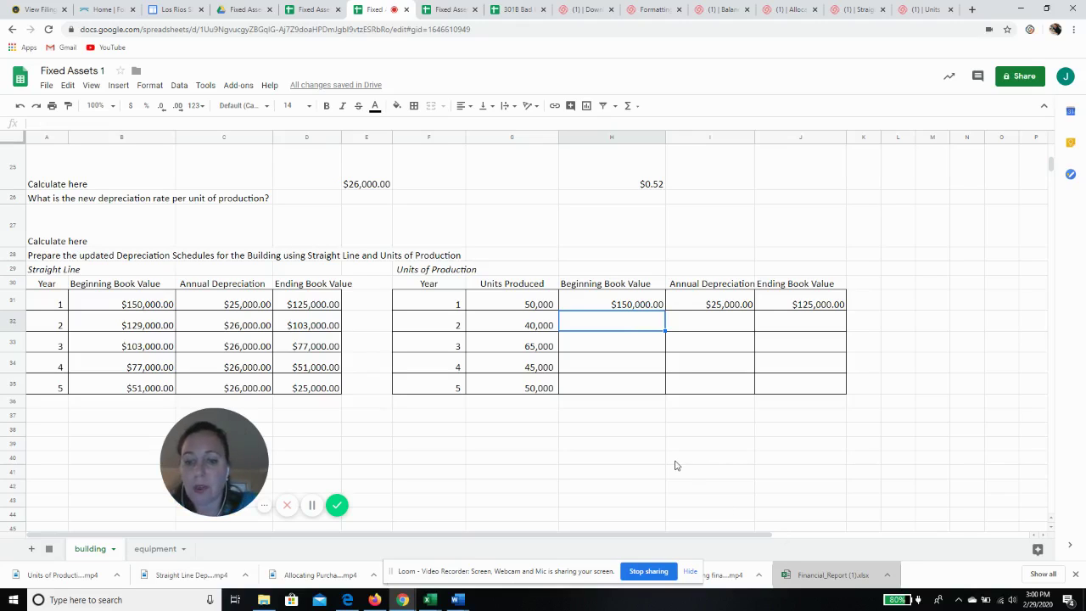
pyautogui.write('129,000')
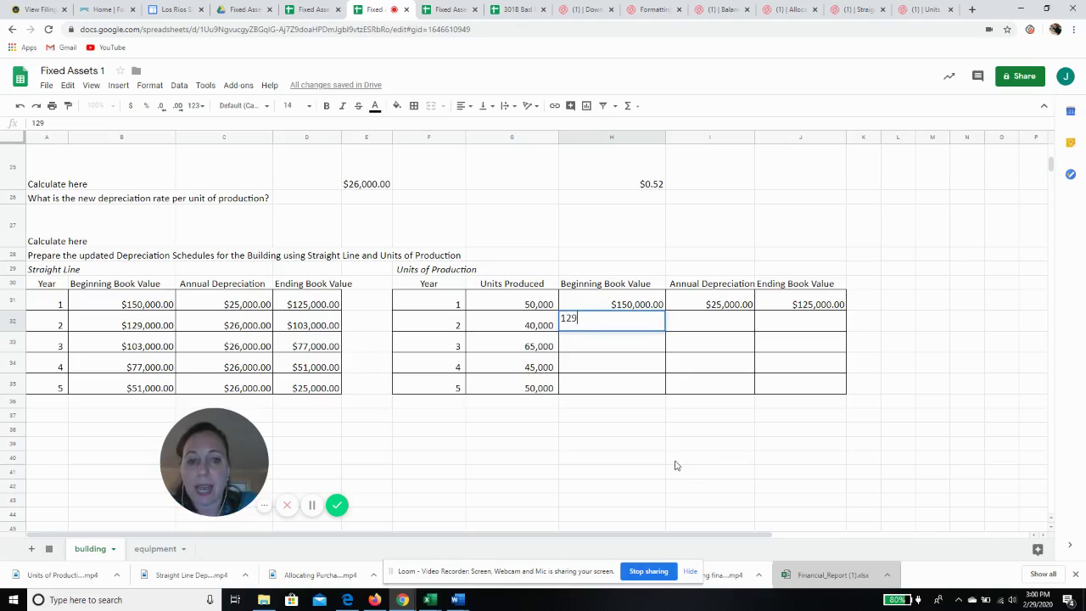
pyautogui.press('Return')
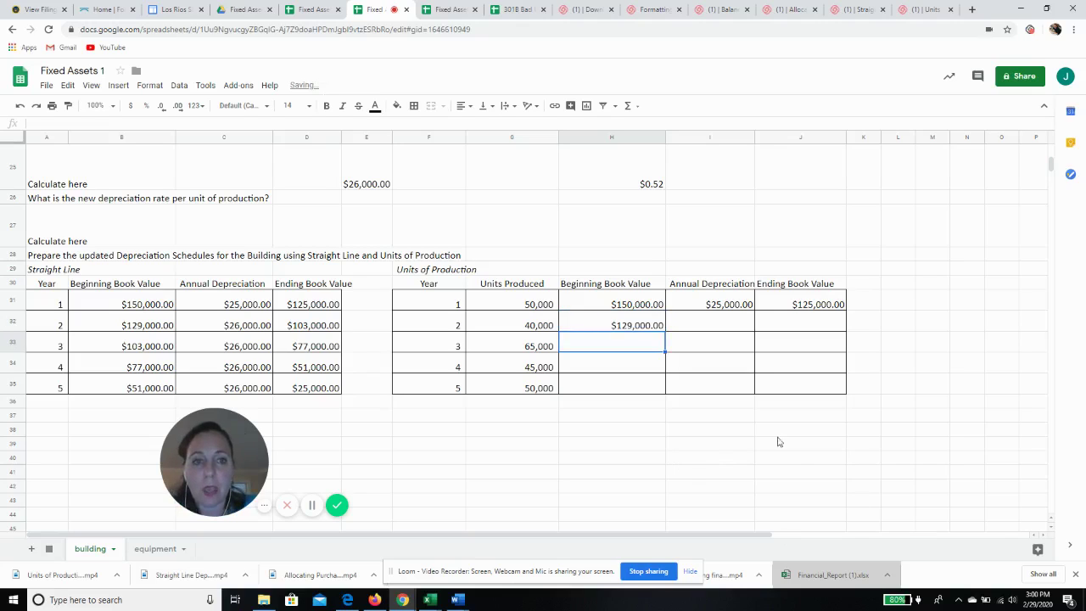
# Step: Calculate the year 2 units-of-production annual depreciation in I32 with the formula =G32*H25
pyautogui.click(723, 330)
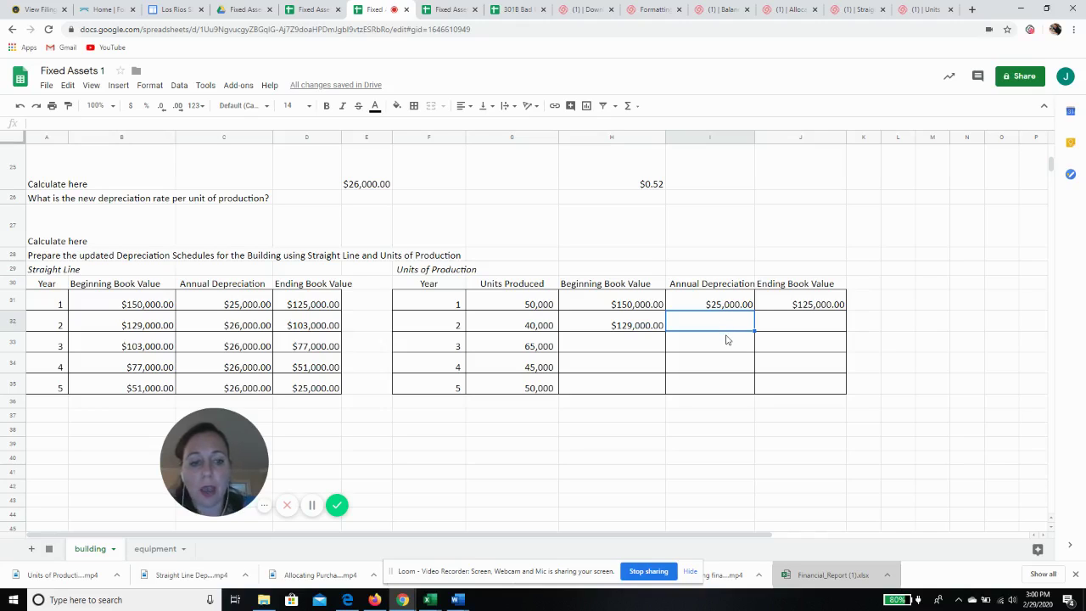
pyautogui.write('=')
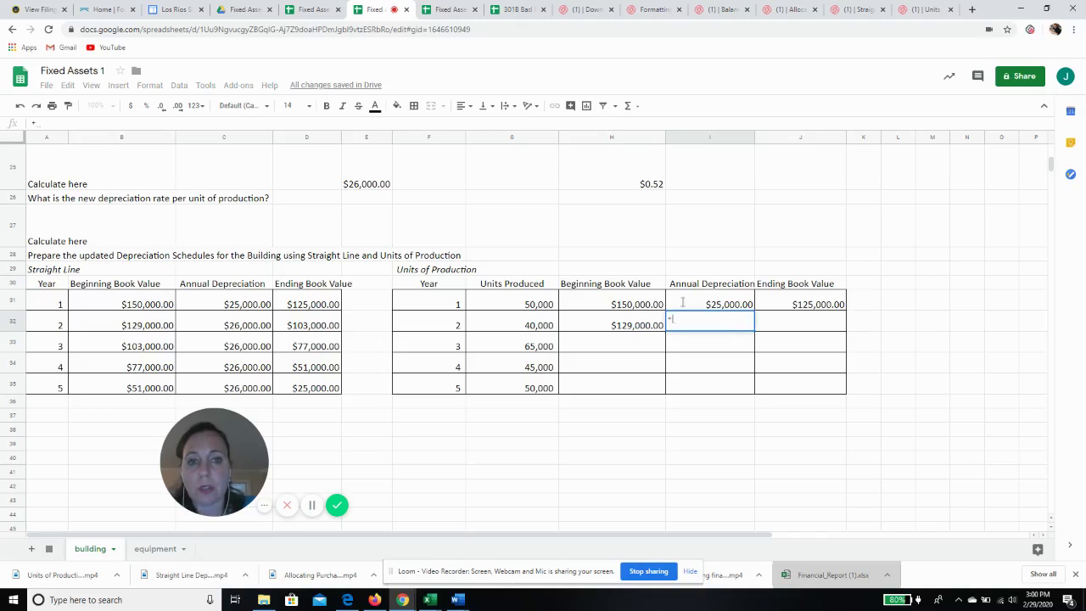
pyautogui.click(513, 319)
pyautogui.write('*')
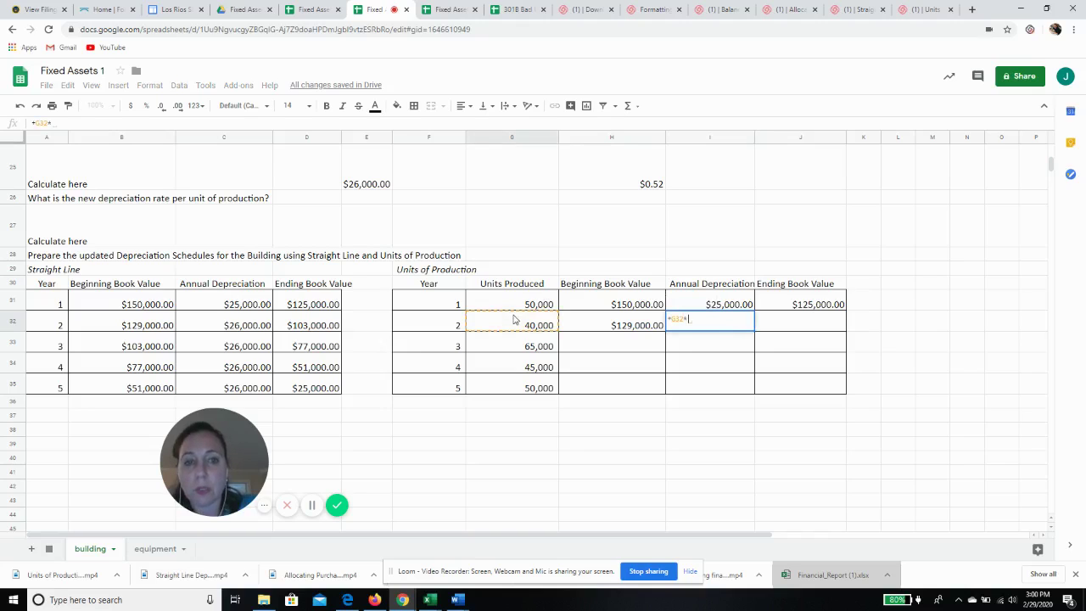
pyautogui.click(652, 184)
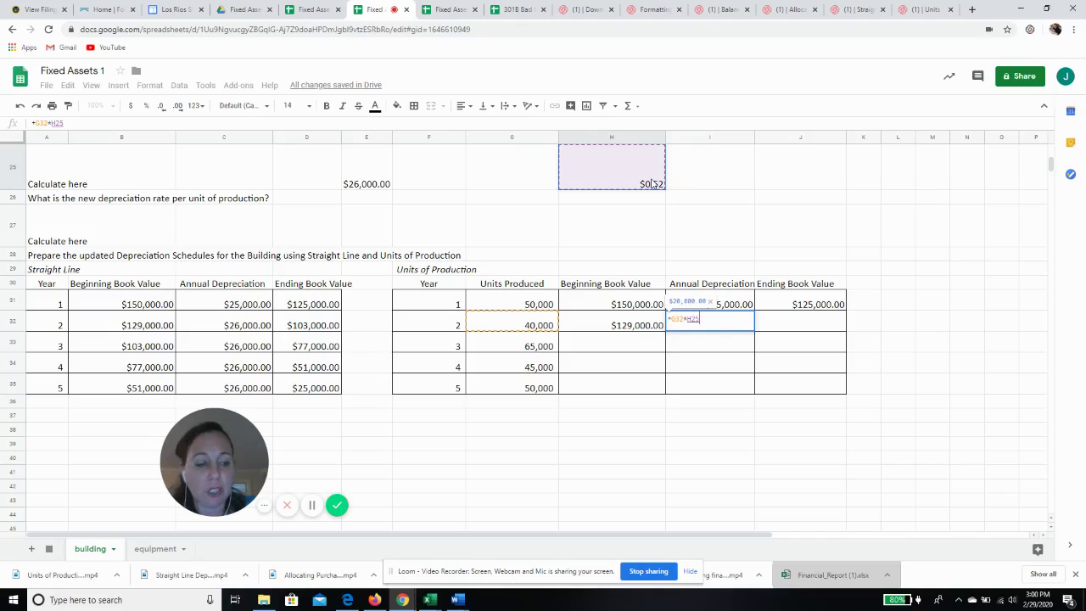
pyautogui.press('Return')
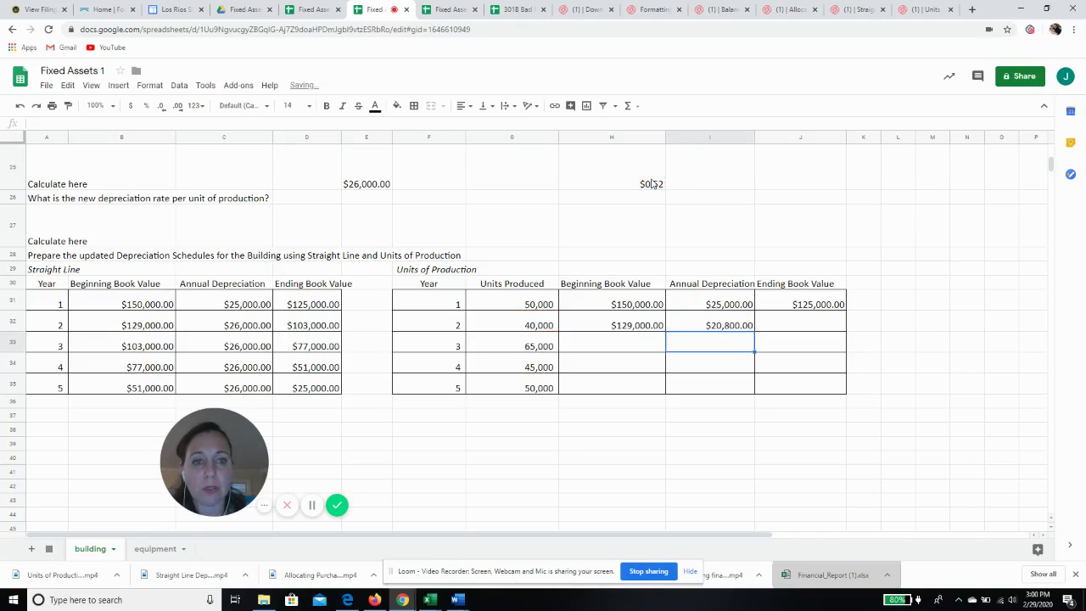
# Step: Calculate the year 2 units-of-production ending book value in J32 with the formula =H32-I32
pyautogui.click(785, 326)
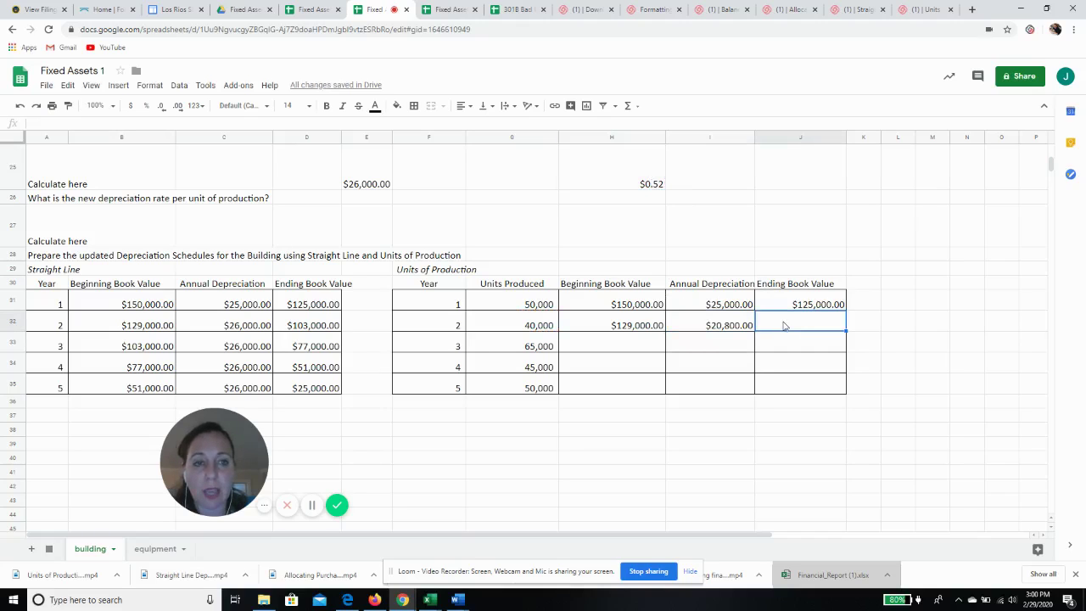
pyautogui.write('=')
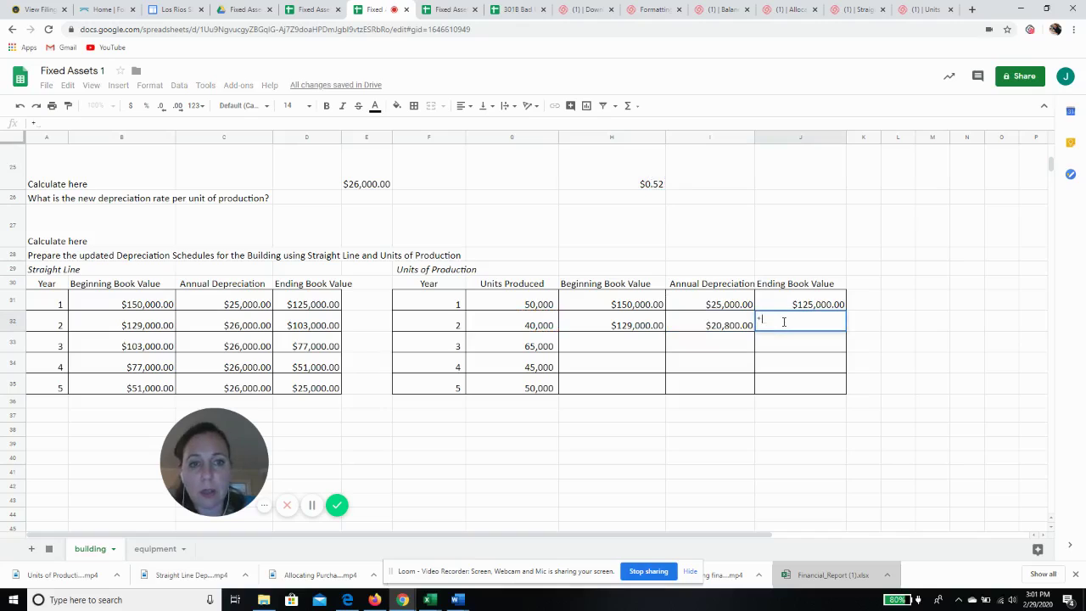
pyautogui.click(639, 326)
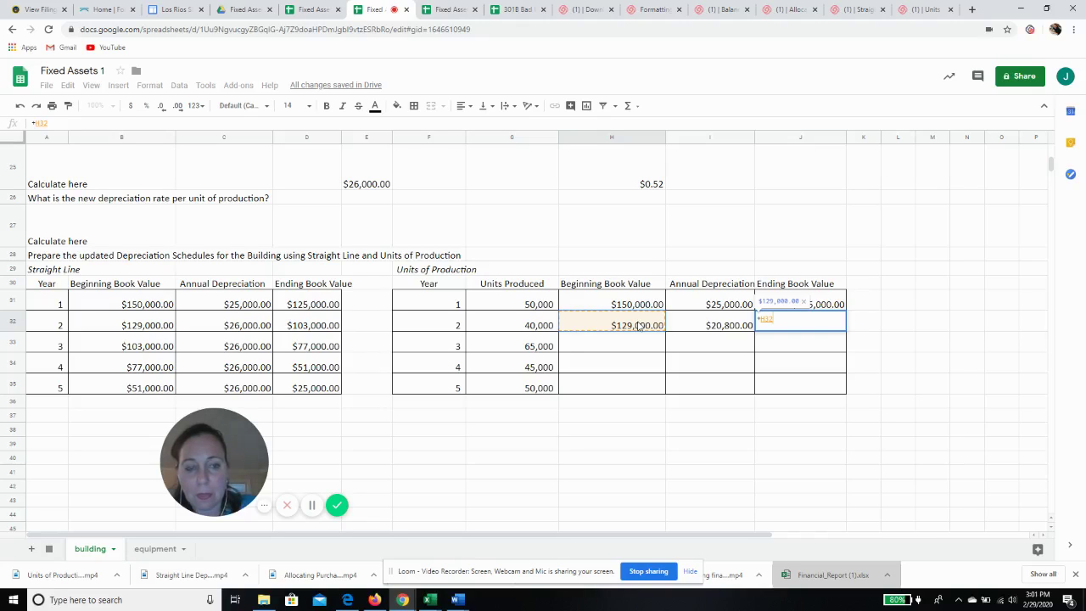
pyautogui.write('-')
pyautogui.click(705, 330)
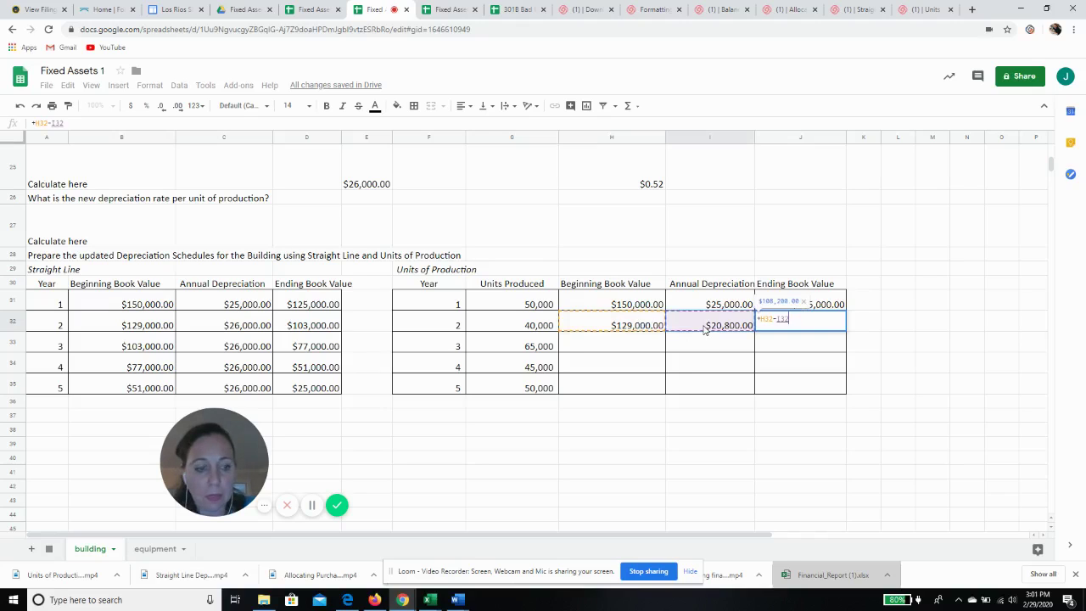
pyautogui.press('Return')
# Step: Copy the year 2 ending book value formula from J32 into J33:J35 for years 3 to 5
pyautogui.rightClick(803, 328)
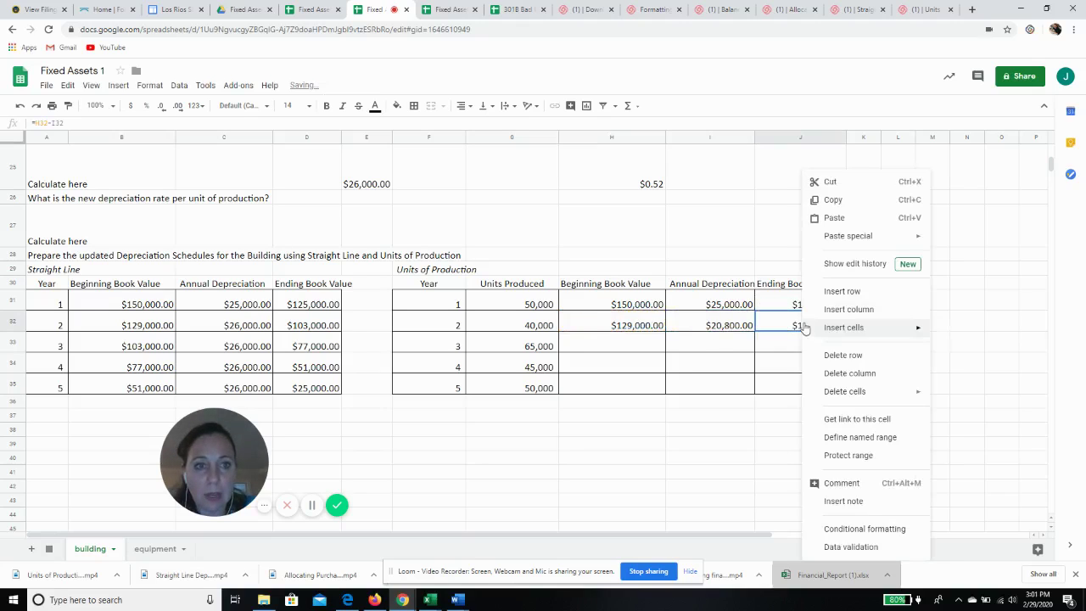
pyautogui.click(819, 201)
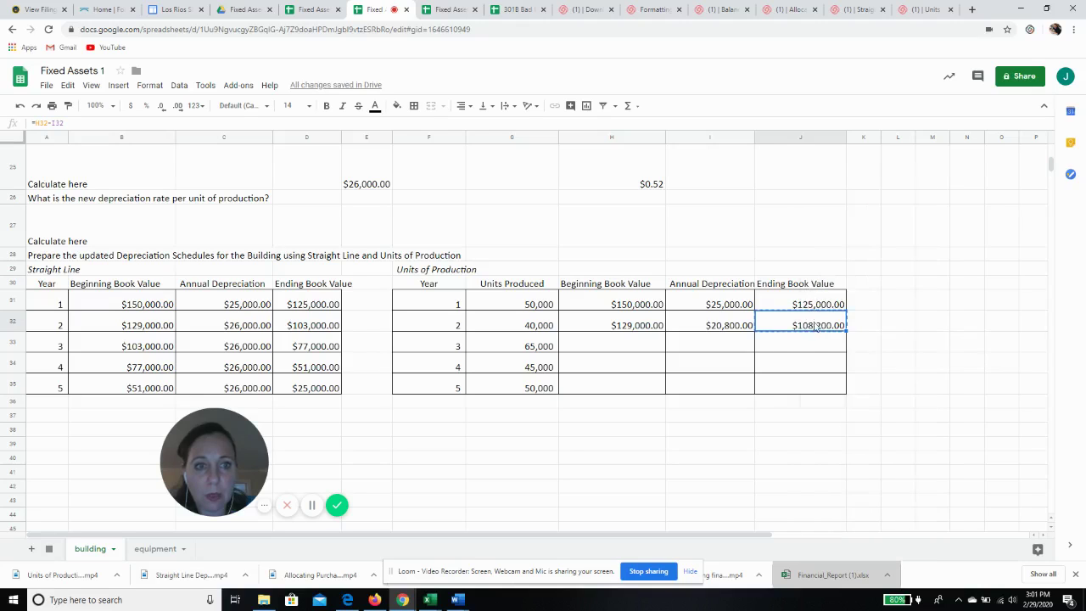
pyautogui.moveTo(813, 347); pyautogui.dragTo(812, 383)
pyautogui.rightClick(812, 383)
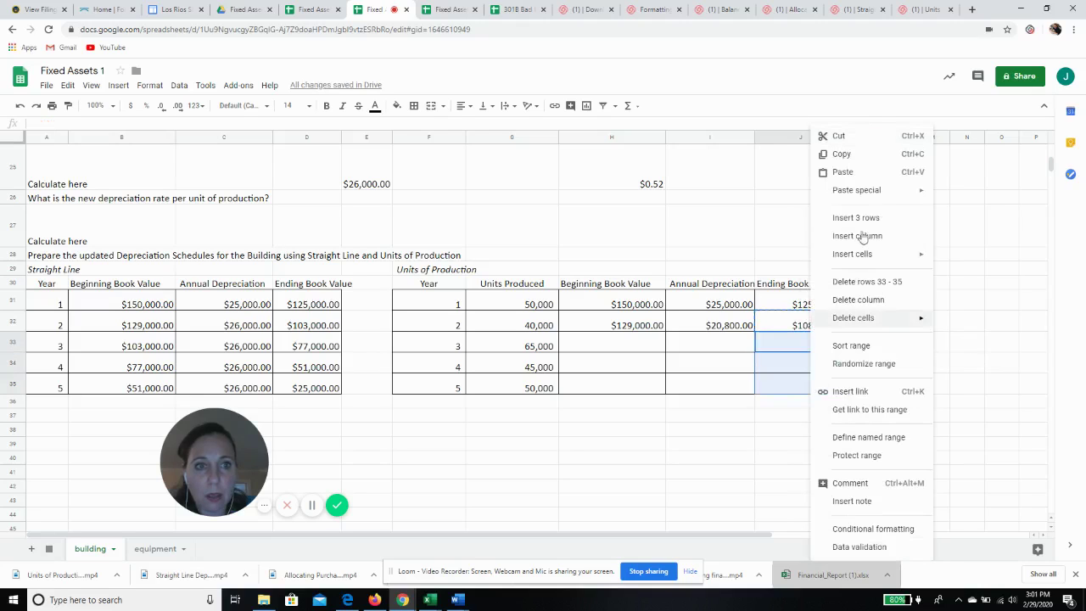
pyautogui.click(866, 173)
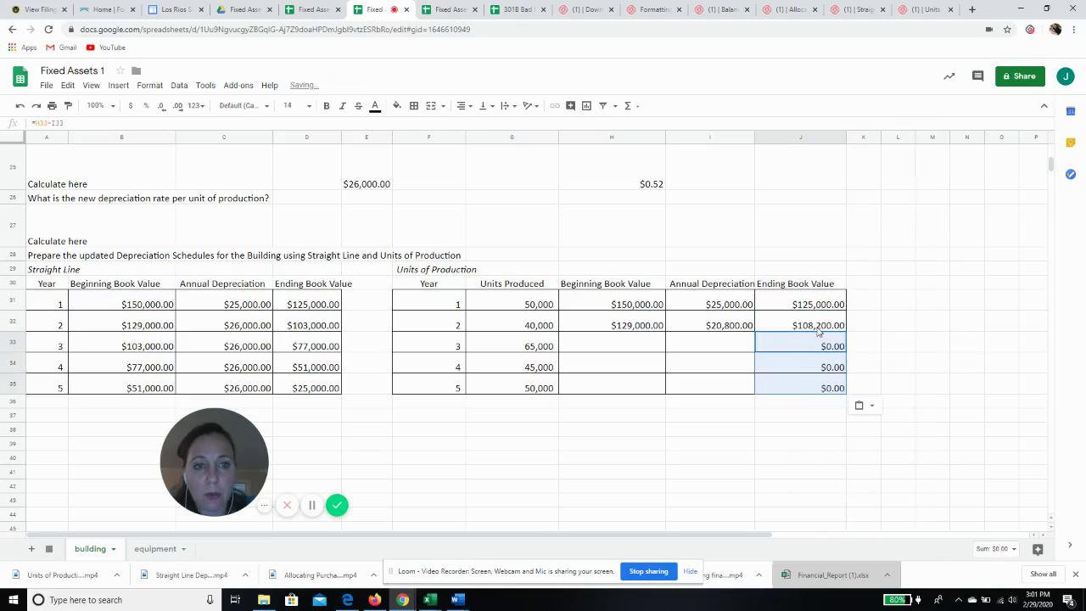
# Step: Link the year 3 units-of-production beginning book value in H33 to the year 2 ending value with =J32
pyautogui.click(616, 352)
pyautogui.write('=')
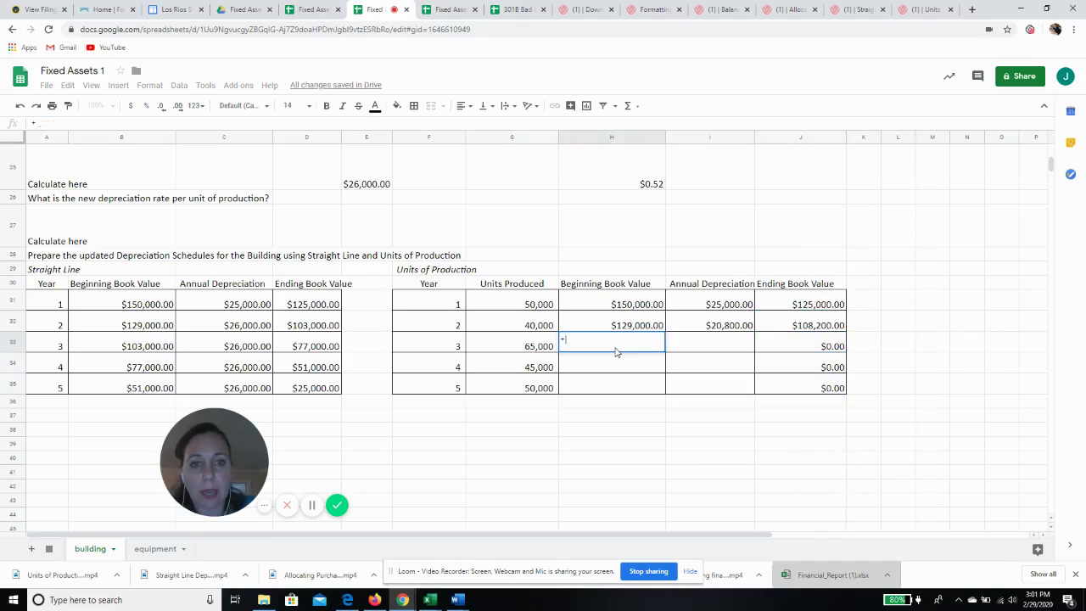
pyautogui.click(808, 326)
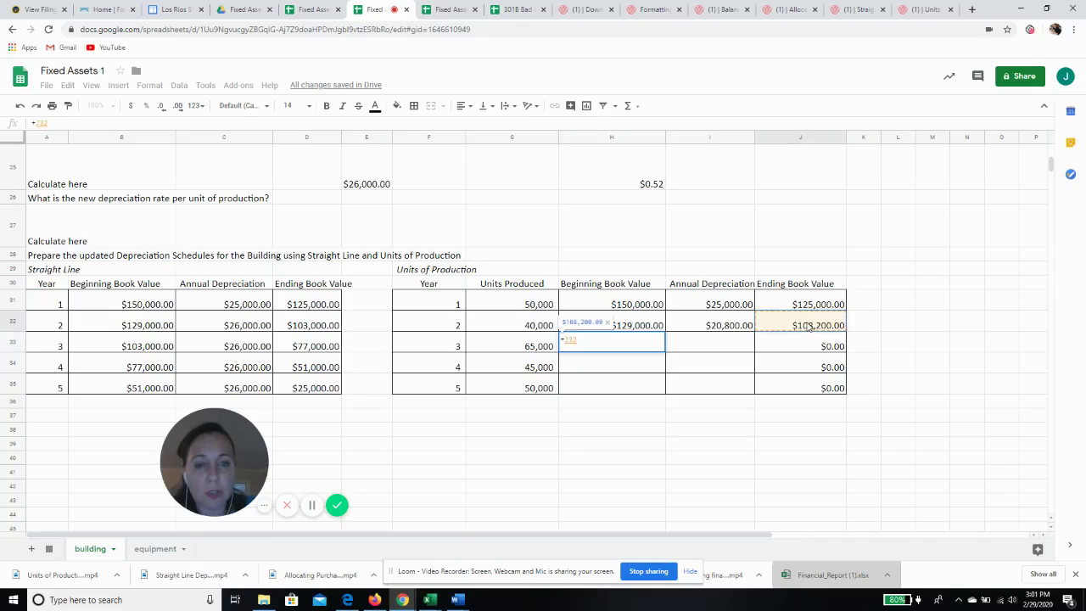
pyautogui.press('Return')
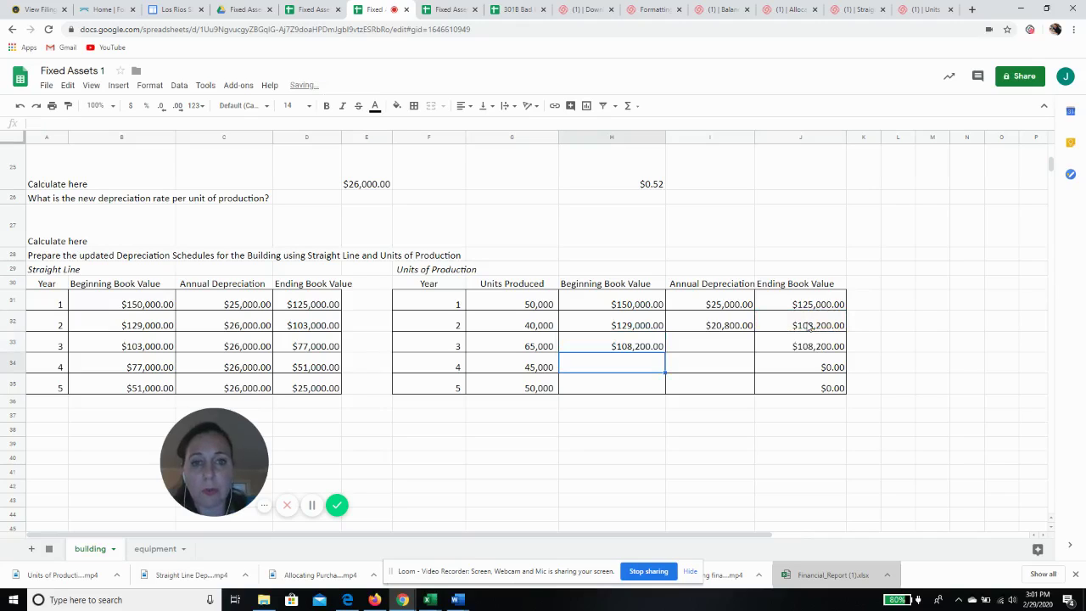
# Step: Calculate the year 3 units-of-production annual depreciation in I33 with the formula =G33*H25
pyautogui.click(697, 346)
pyautogui.write('=')
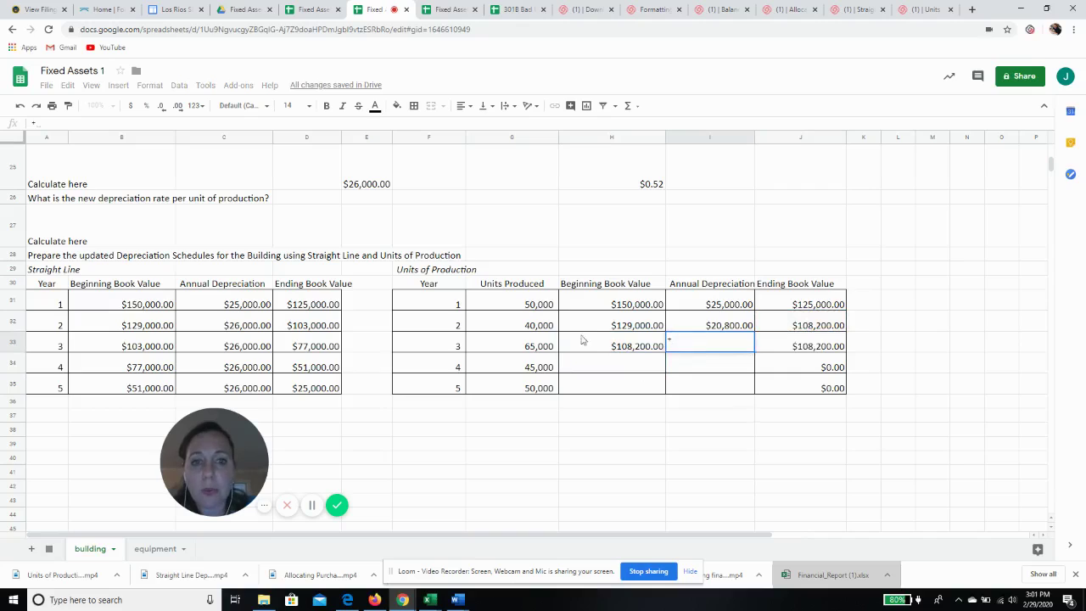
pyautogui.click(536, 349)
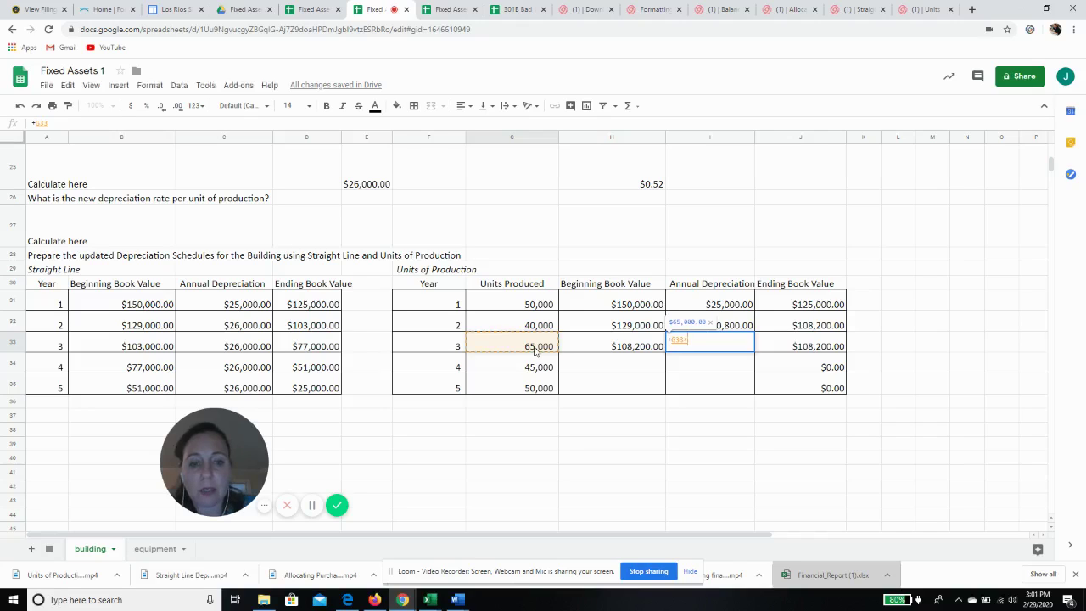
pyautogui.write('*')
pyautogui.click(621, 176)
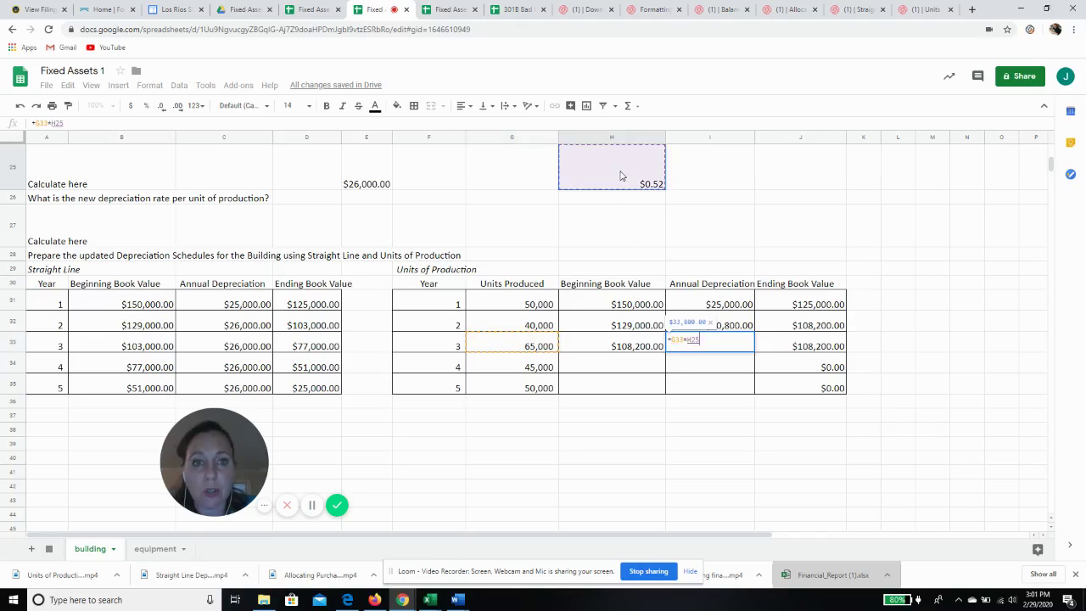
pyautogui.press('Return')
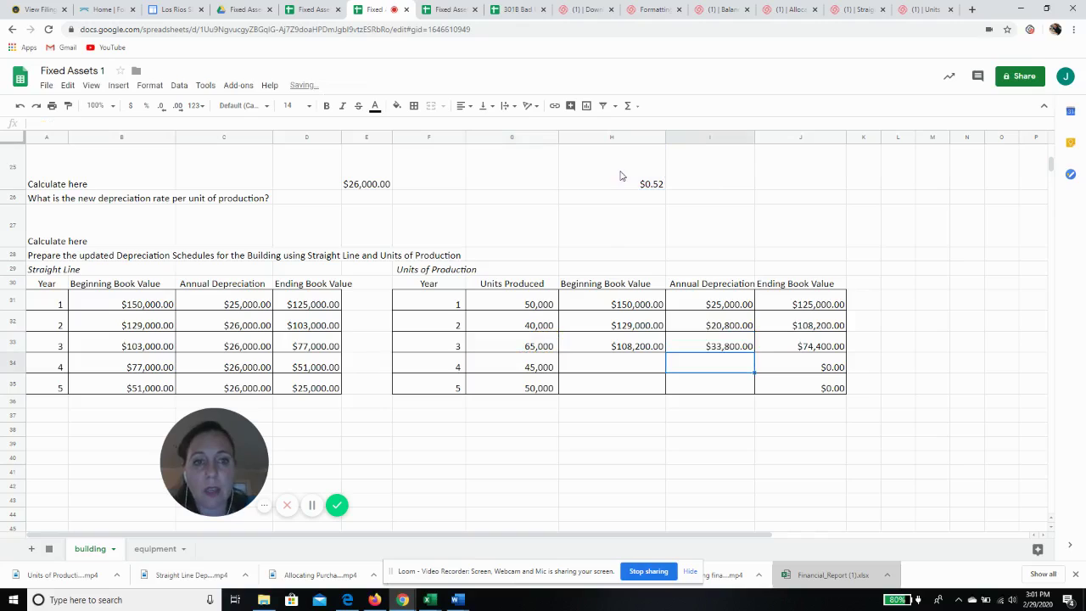
# Step: Link the year 4 units-of-production beginning book value in H34 to the year 3 ending value with =J33
pyautogui.click(608, 366)
pyautogui.write('=')
pyautogui.click(786, 346)
pyautogui.press('Return')
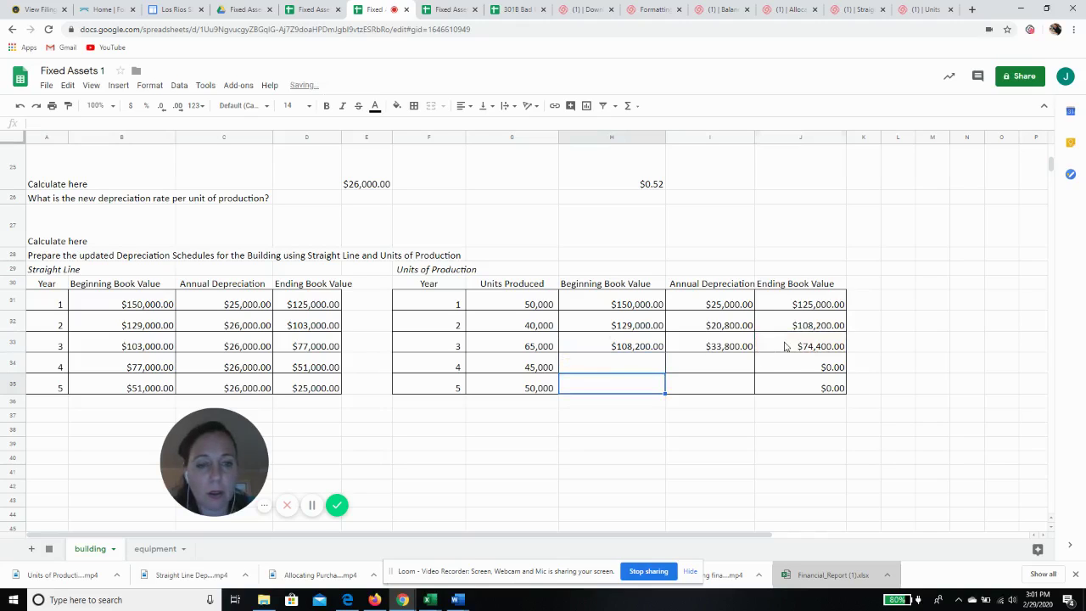
# Step: Calculate the year 4 units-of-production annual depreciation in I34 with the formula =G34*H25
pyautogui.click(728, 369)
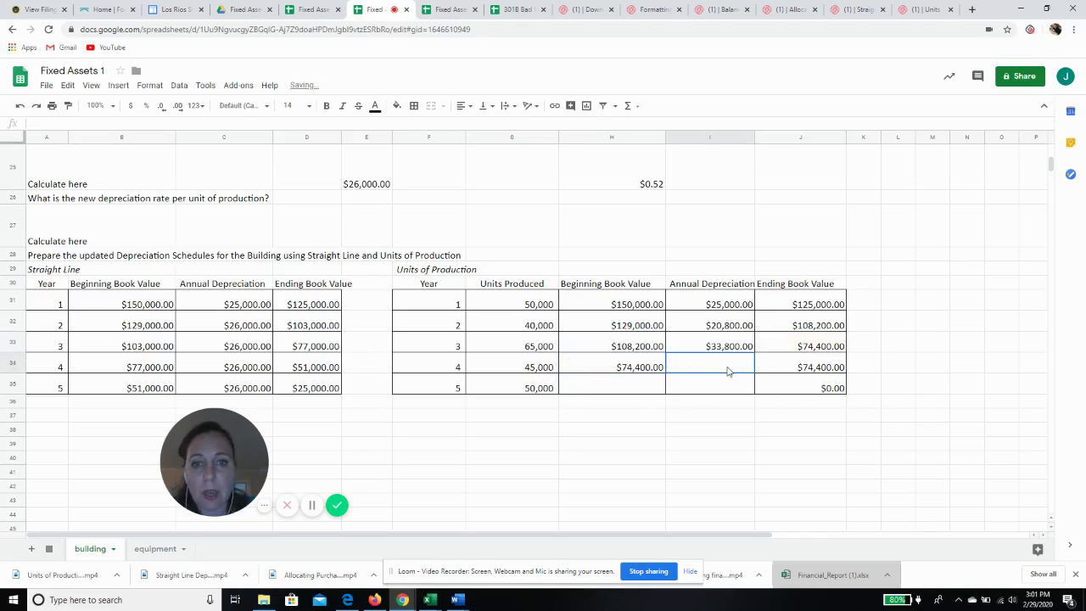
pyautogui.write('=')
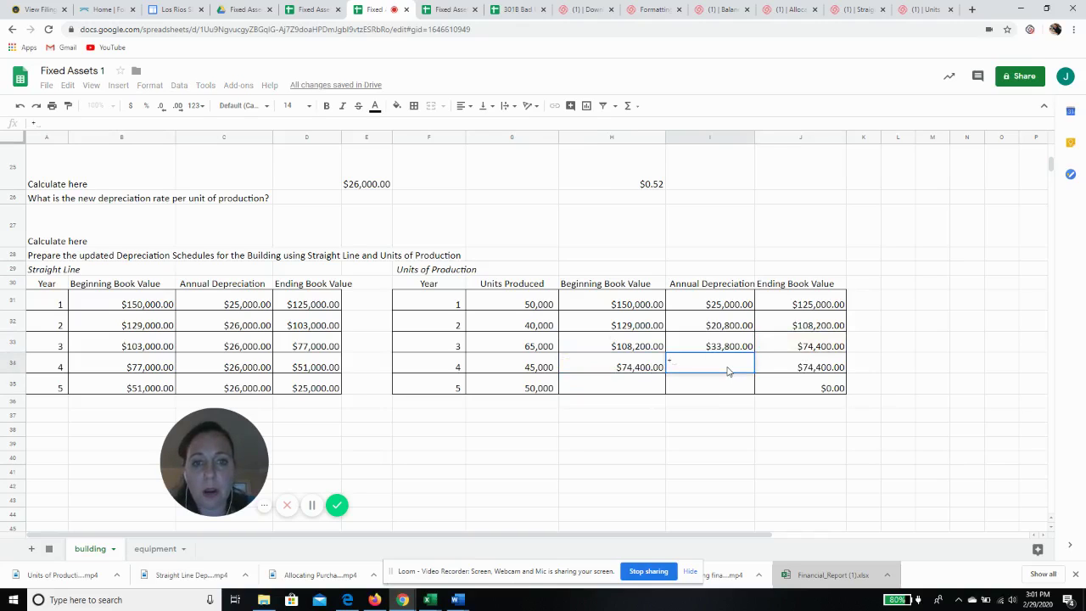
pyautogui.click(500, 370)
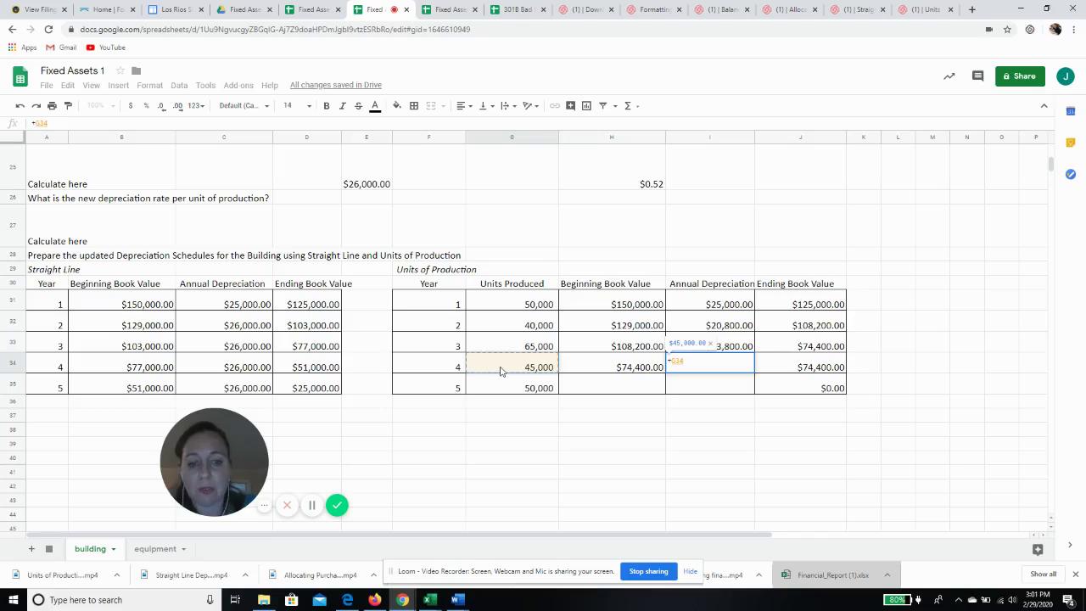
pyautogui.write('*')
pyautogui.click(640, 185)
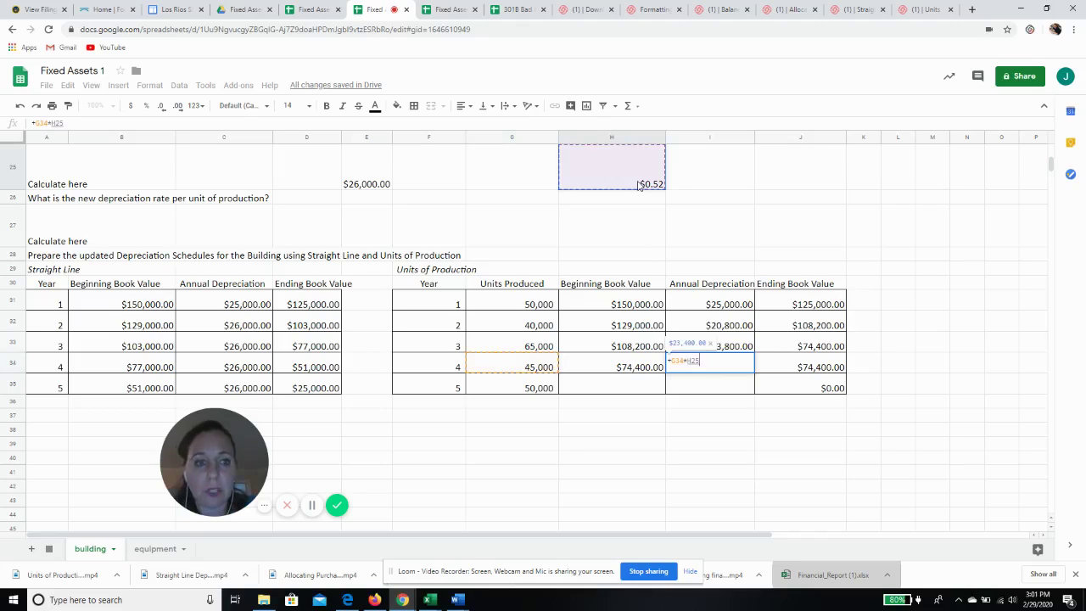
pyautogui.press('Return')
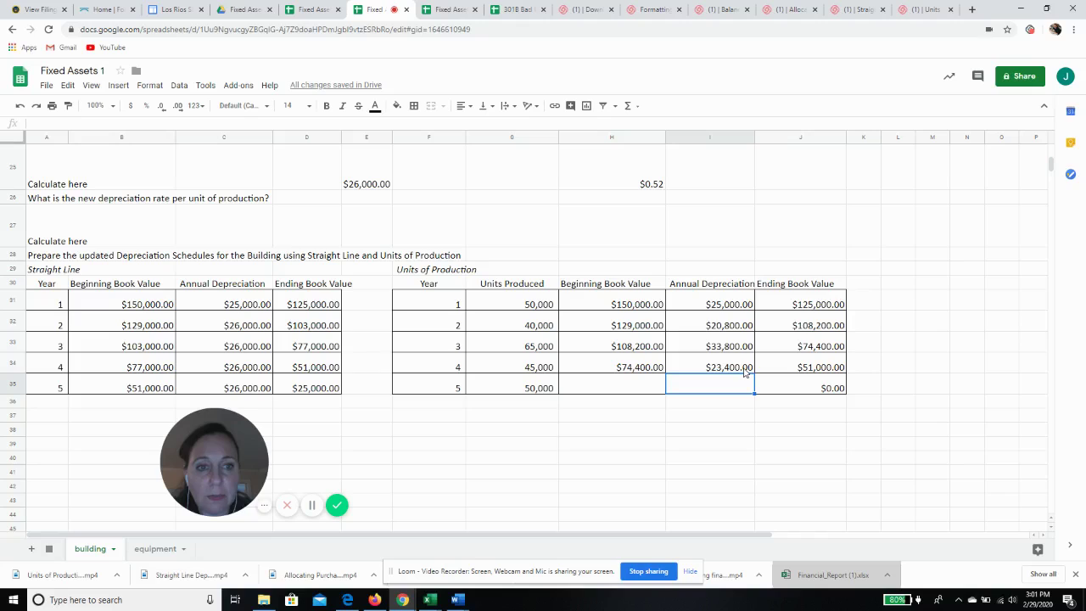
# Step: Link the year 5 units-of-production beginning book value in H35 to the year 4 ending value with =J34
pyautogui.click(620, 386)
pyautogui.write('+')
pyautogui.click(771, 369)
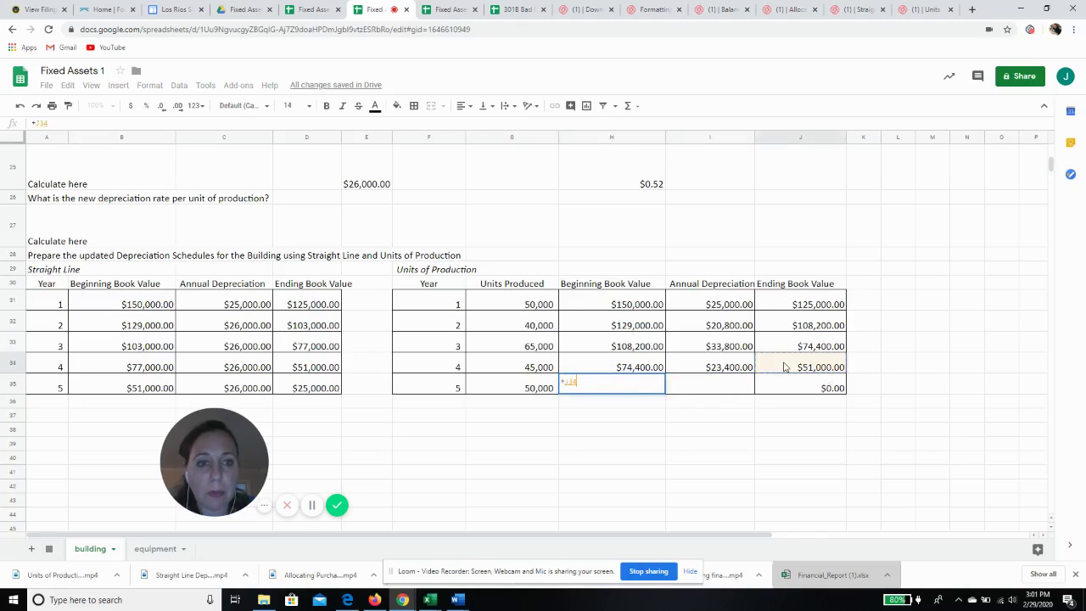
pyautogui.press('Return')
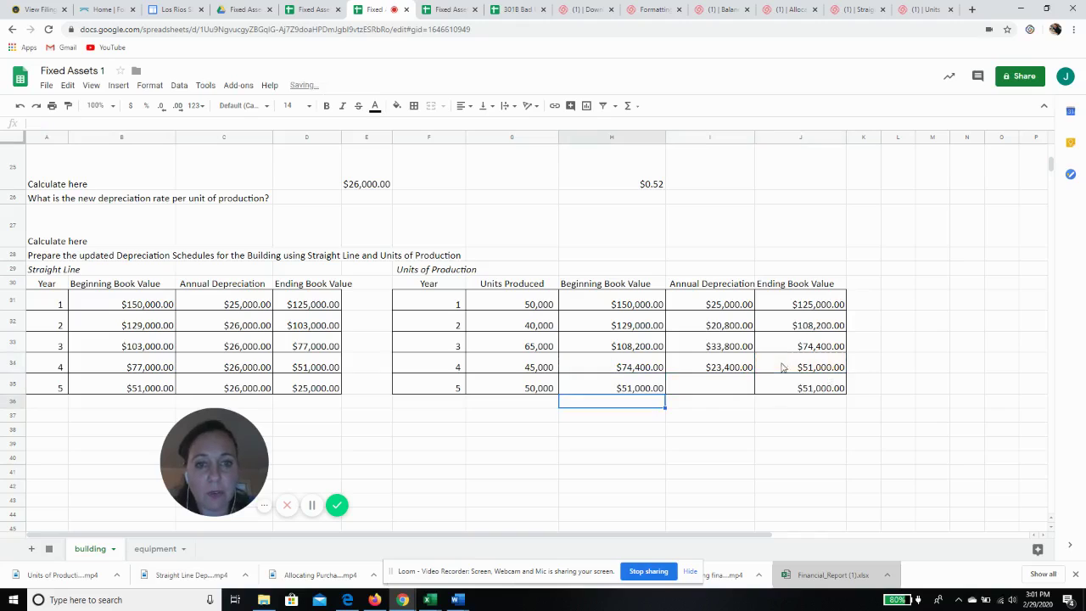
# Step: Calculate the year 5 units-of-production annual depreciation in I35 with =G35*H25 and check the ending book value formula in J35
pyautogui.click(723, 388)
pyautogui.write('+')
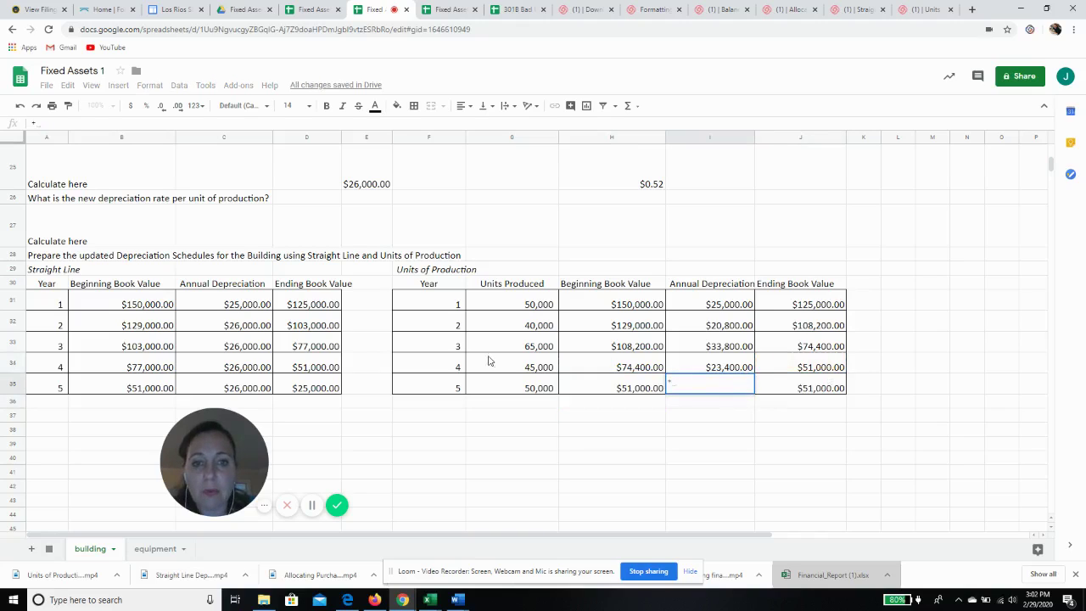
pyautogui.click(517, 388)
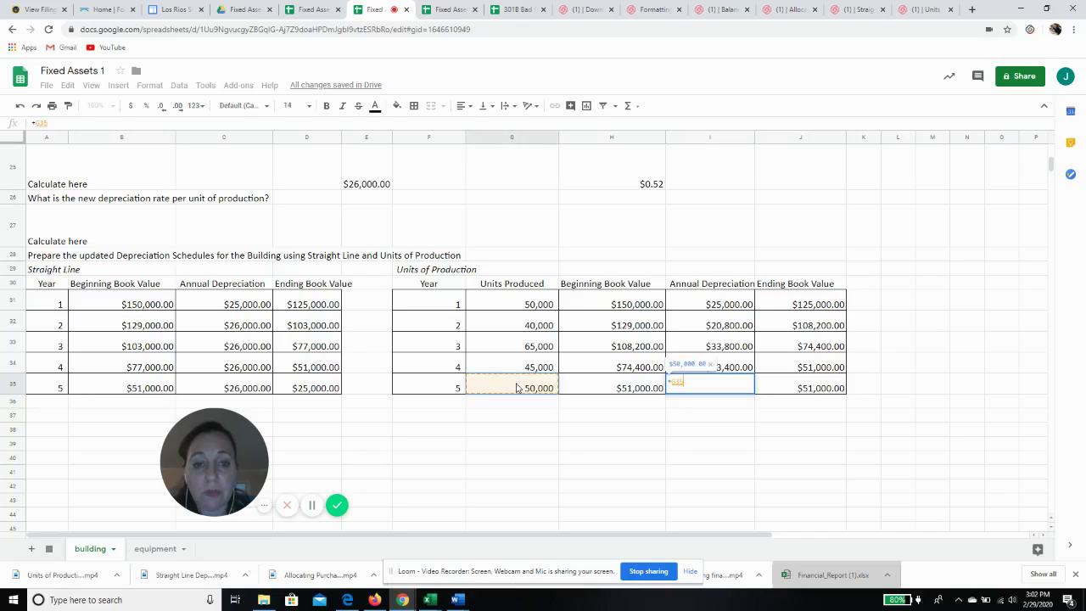
pyautogui.write('*')
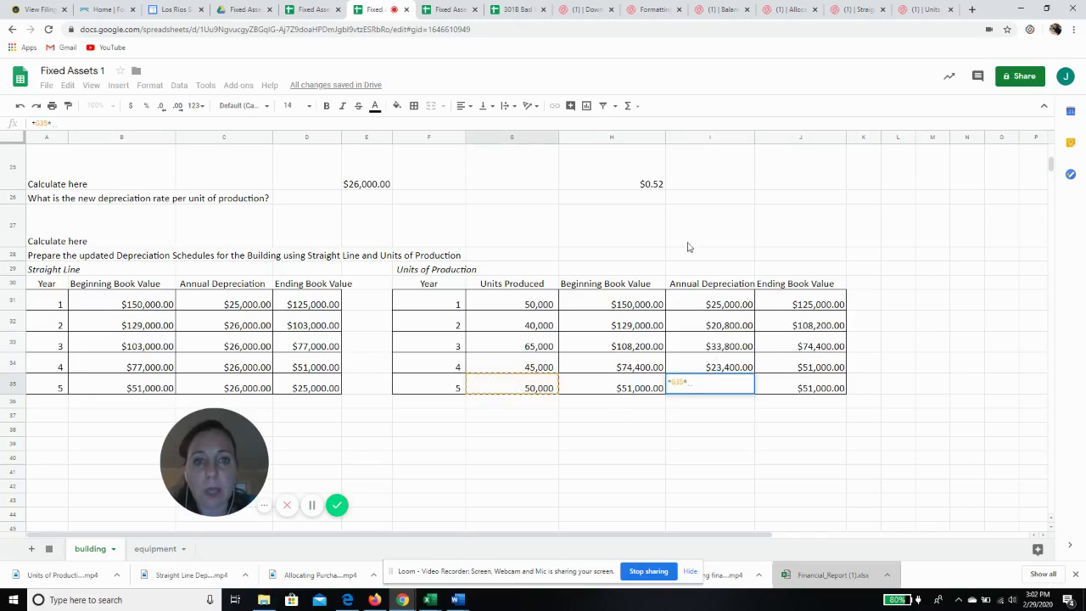
pyautogui.click(652, 184)
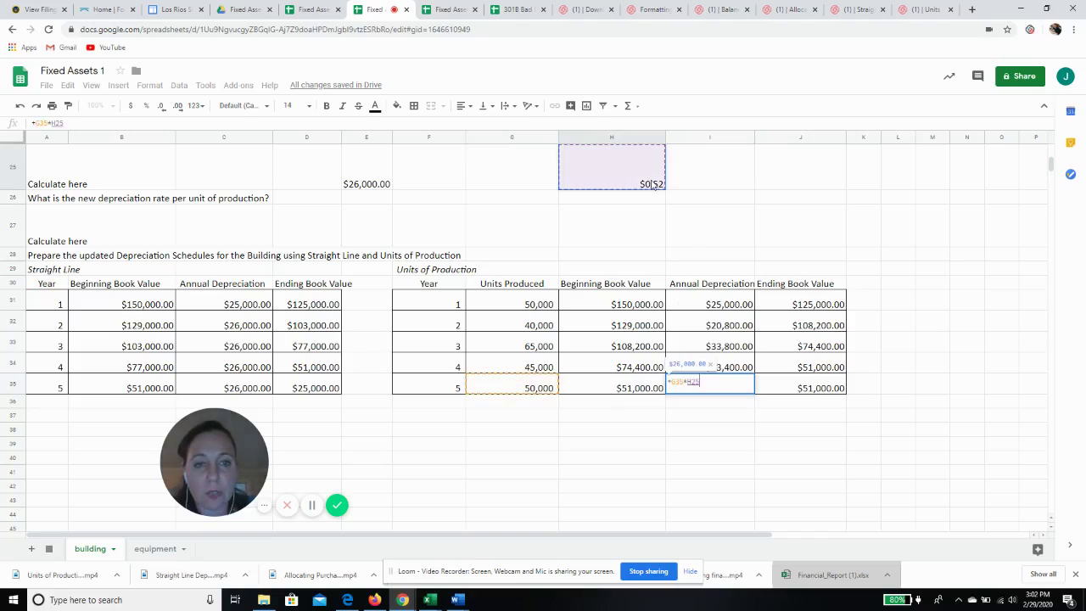
pyautogui.press('Return')
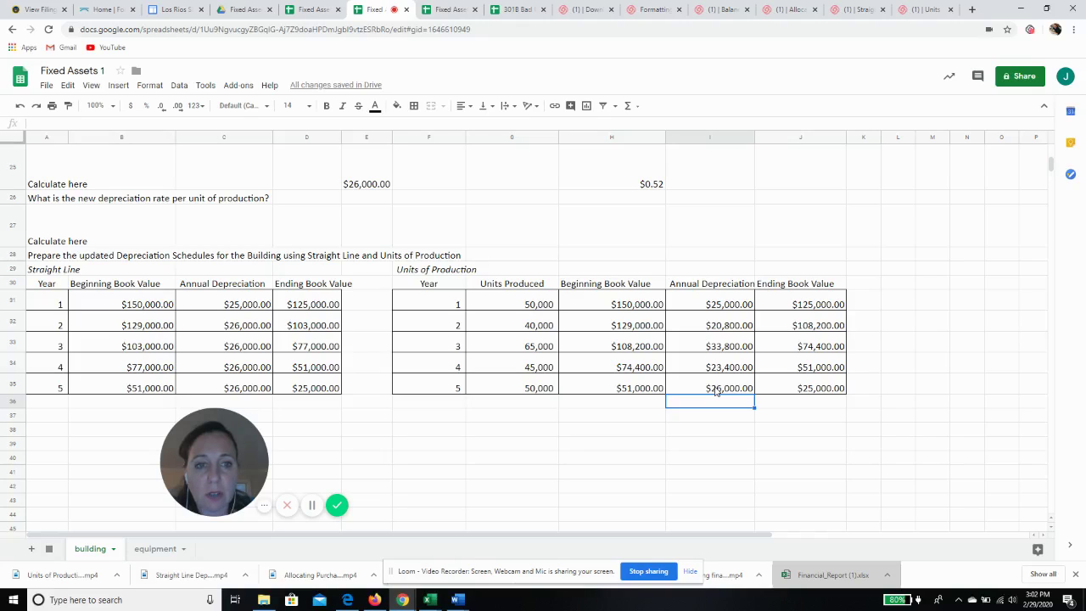
pyautogui.click(810, 390)
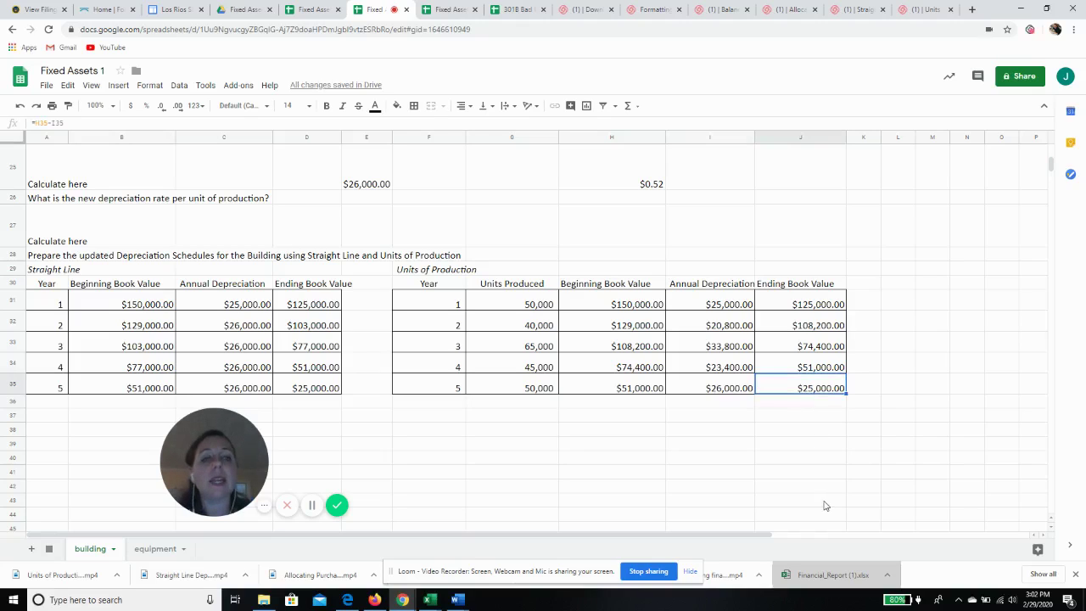